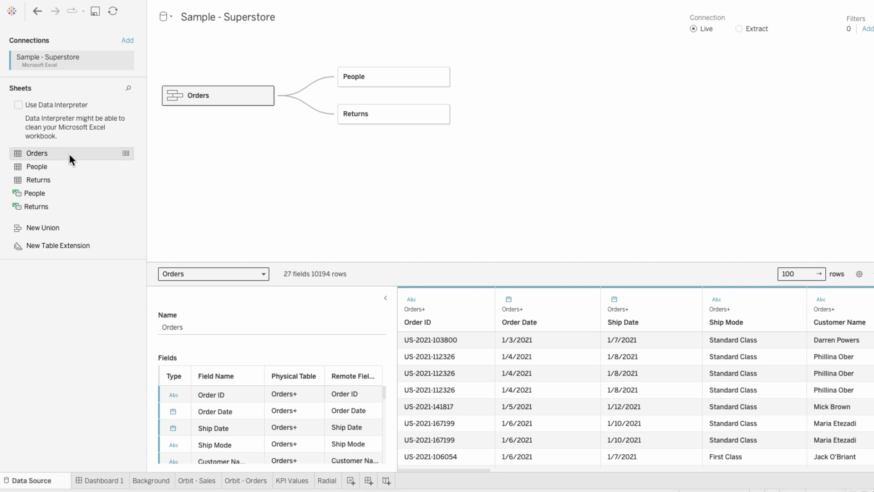
Union the Orders table with itself, then scroll the data grid to check the Table Name column.
drag(69, 154, 217, 113)
drag(483, 471, 799, 455)
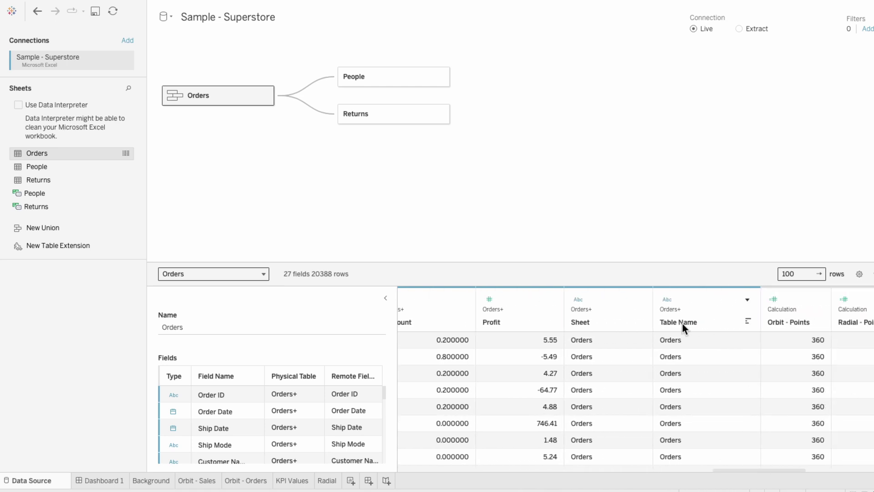
scroll(693, 386, down, 5)
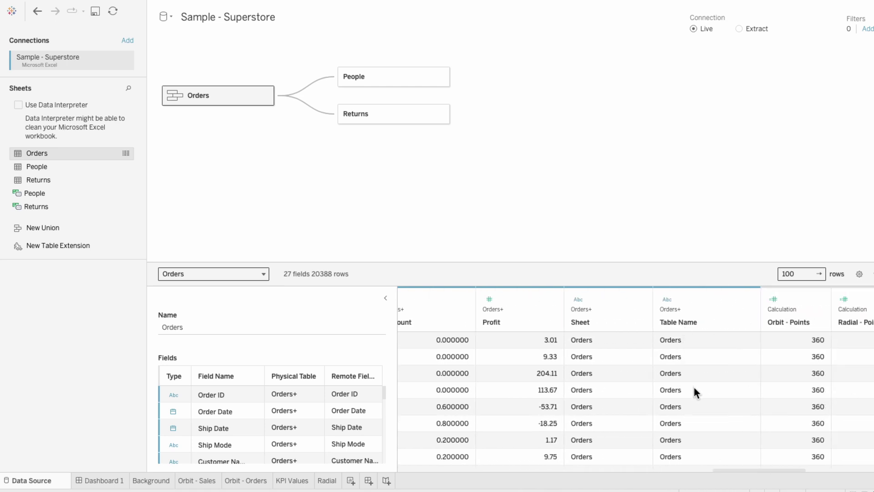
scroll(694, 388, down, 10)
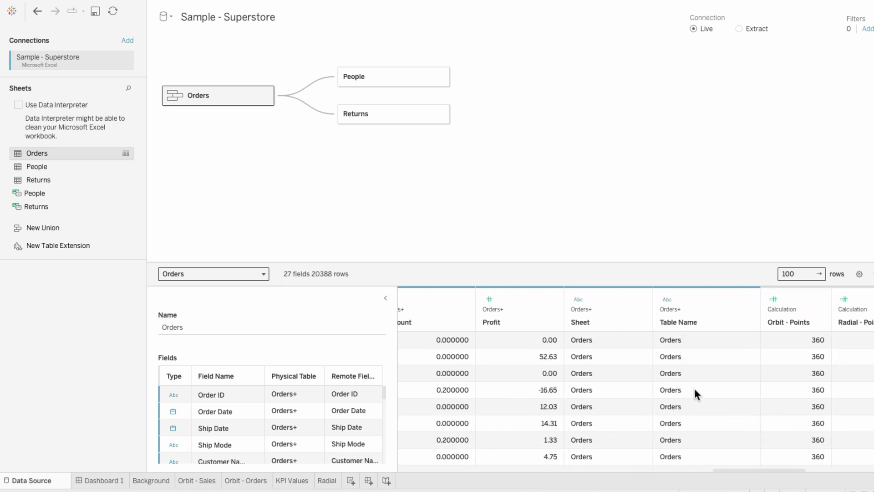
scroll(694, 390, down, 3)
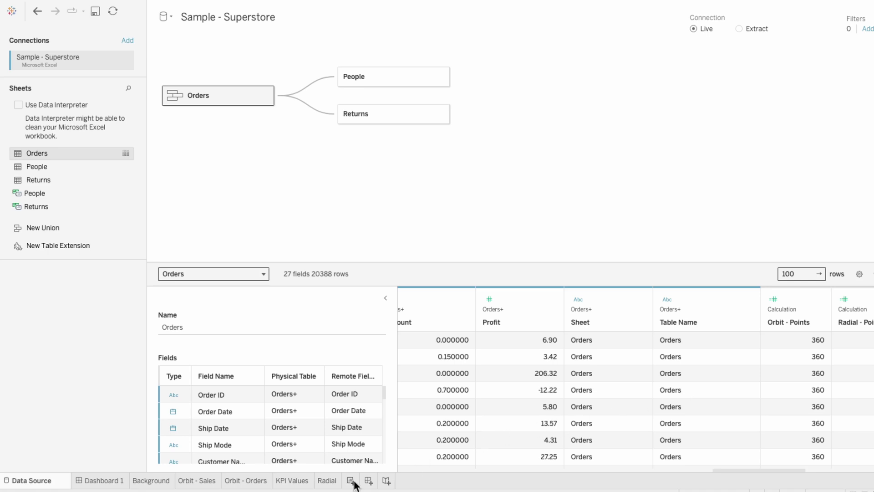
On the Radial sheet, show Table Name and create Radial - Points: IF CONTAINS([Table Name],"1") THEN 0 ELSE 270 END.
click(328, 481)
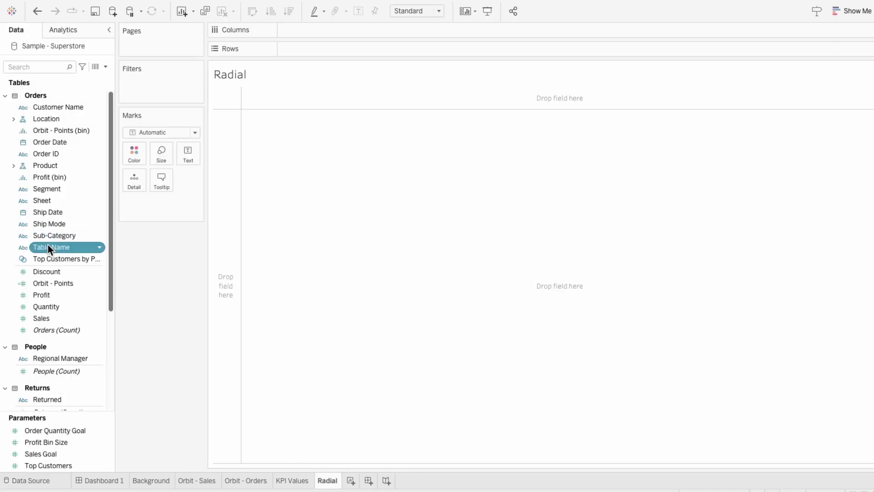
double_click(48, 247)
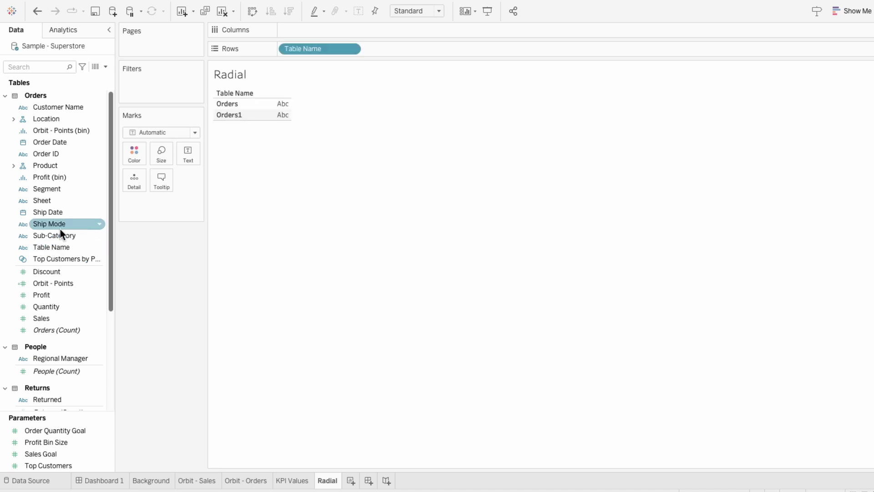
click(105, 67)
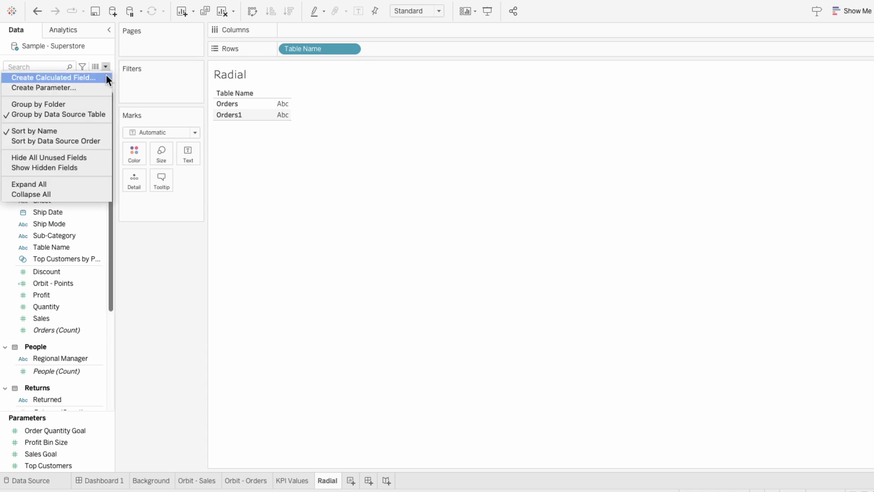
click(106, 75)
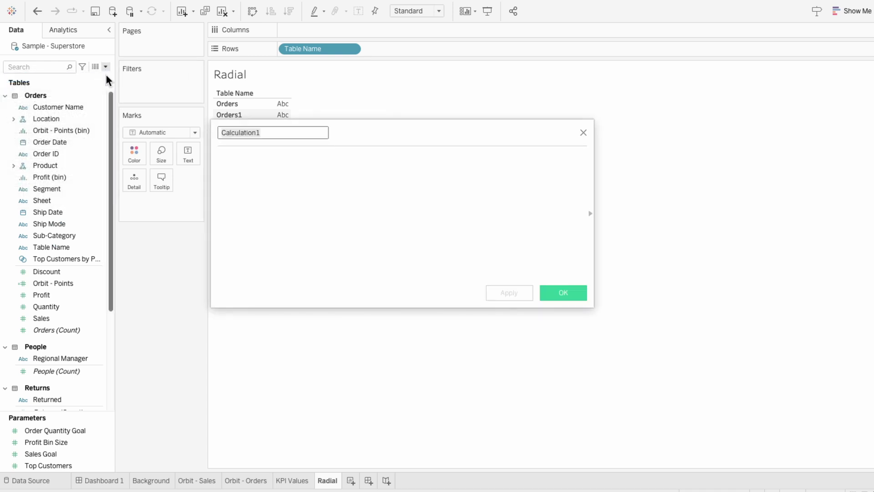
text(Radial - Points)
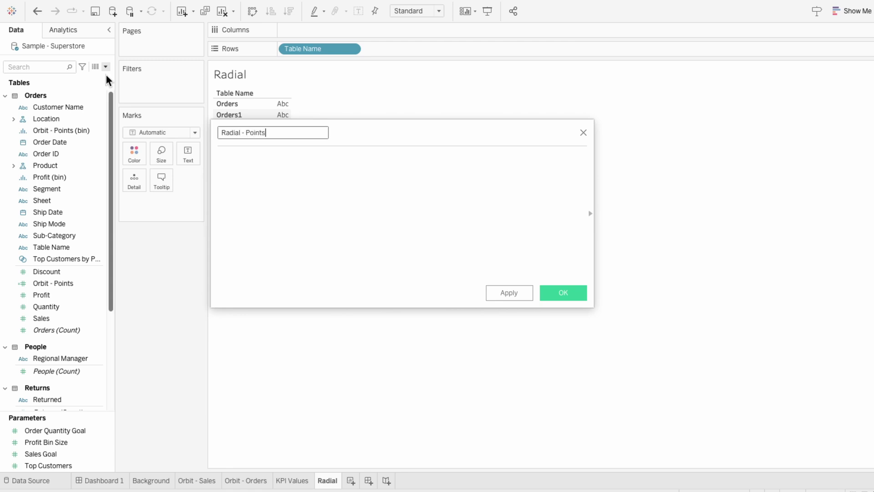
key(Tab)
text(IF CONTAINS(tab)
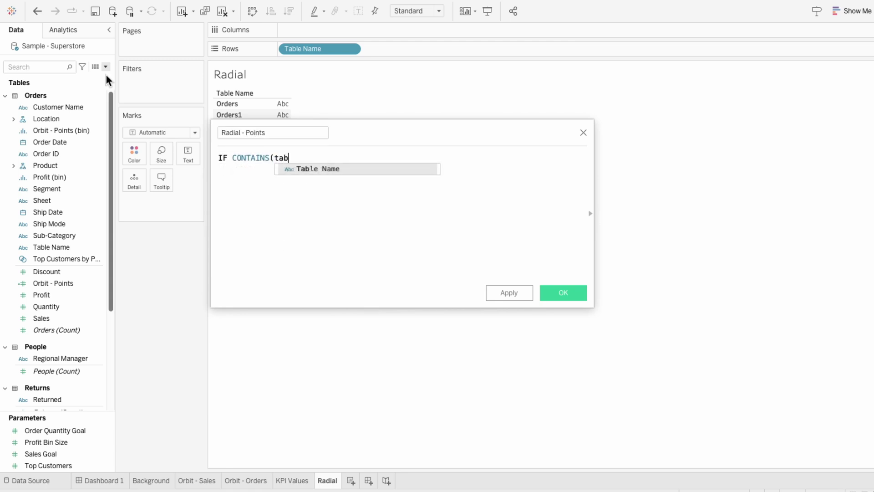
key(Return)
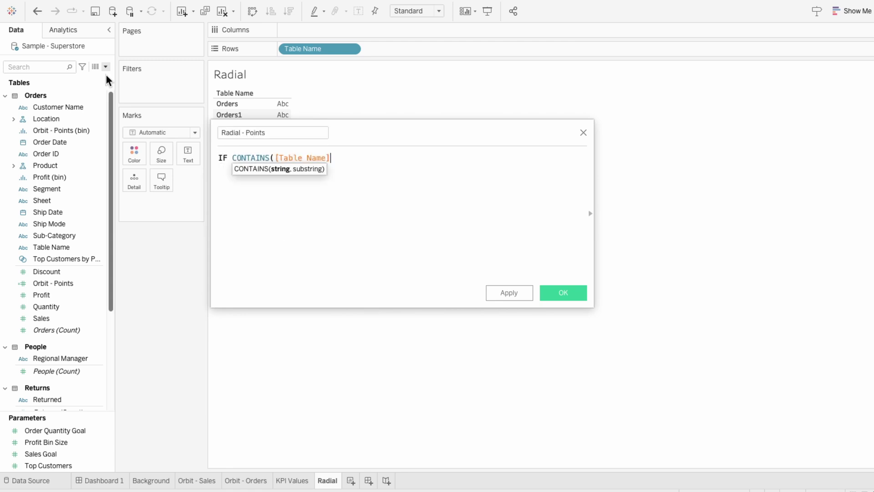
text(, "1") TH)
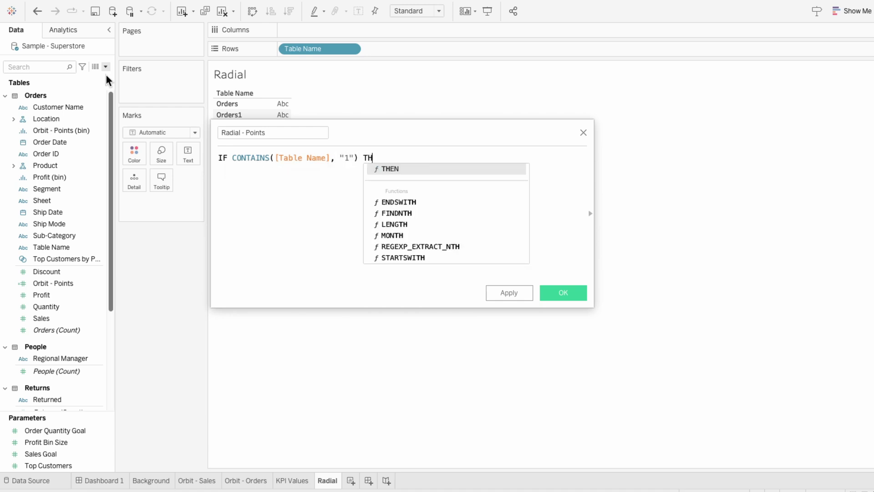
text(EN 0 ELSE 270 END)
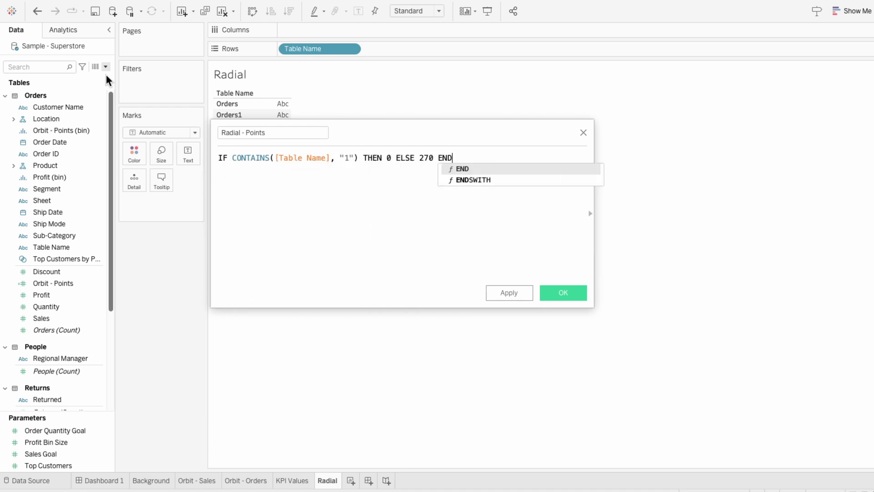
click(574, 294)
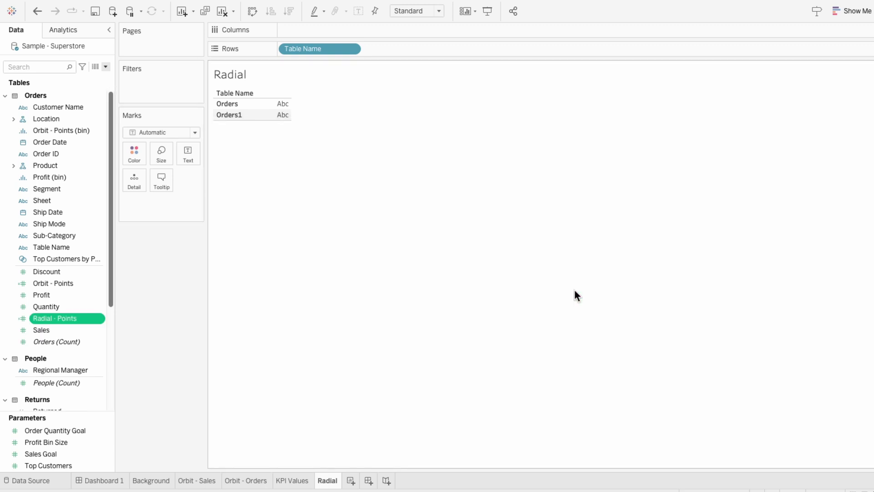
Create a Radial - Points (bin) field from Radial - Points with a bin size of 1.
right_click(80, 316)
mouse_move(114, 189)
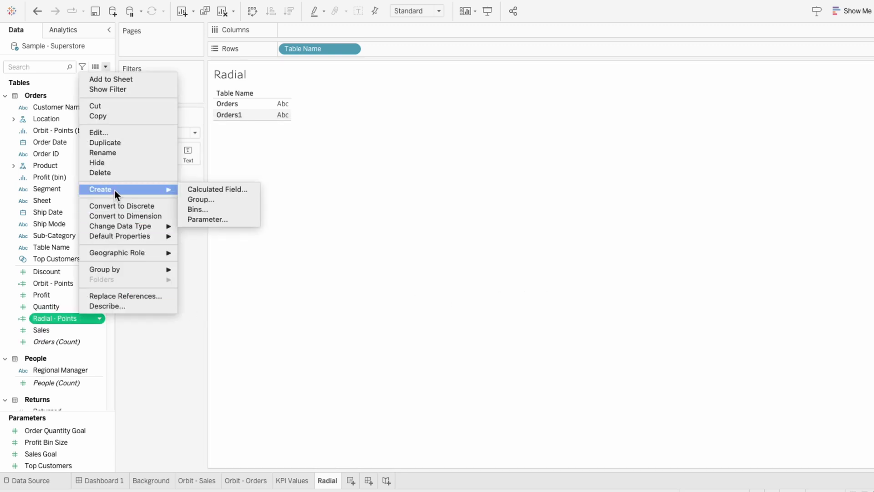
click(194, 209)
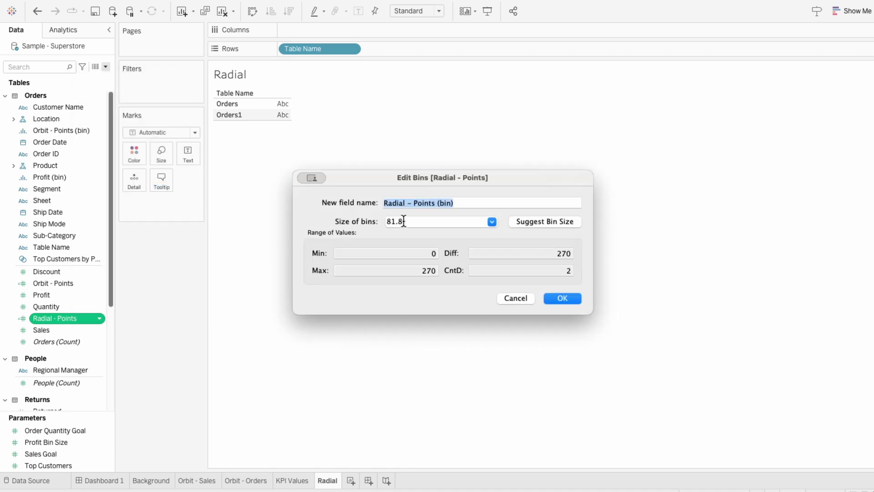
key(Tab)
text(1)
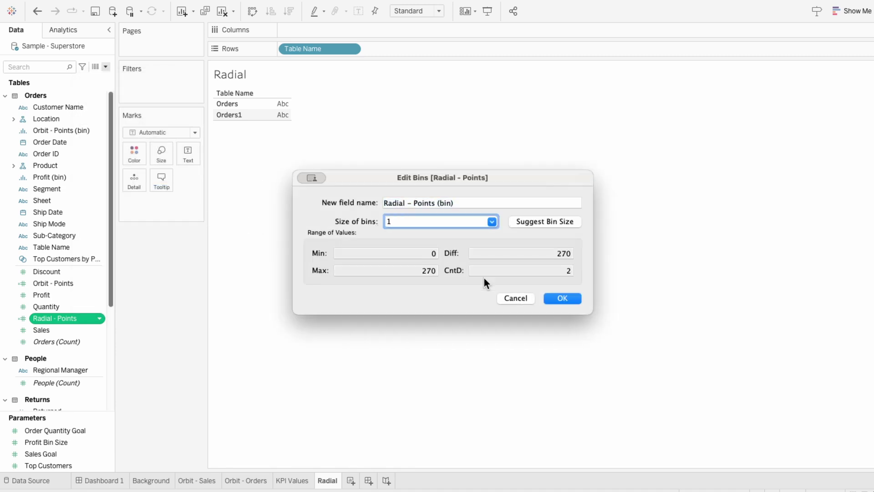
click(556, 299)
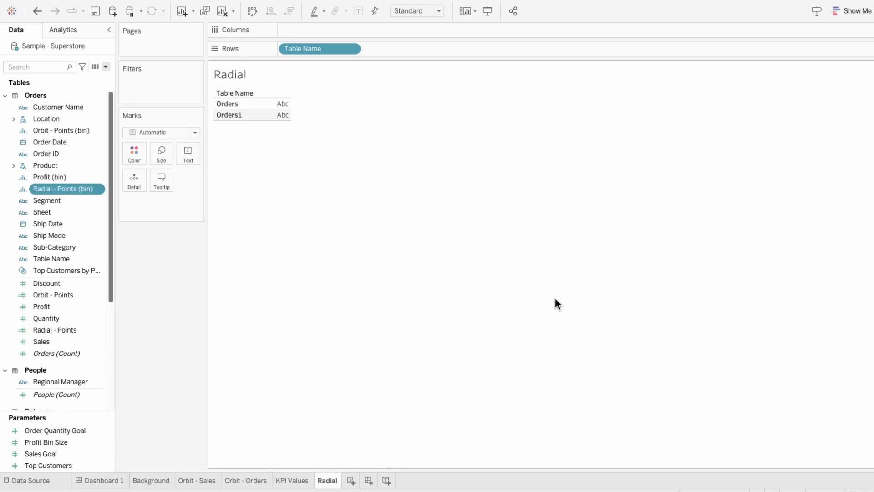
Create the Radial - LOD calculated field with formula {FIXED [Category]: SUM([Sales])}.
click(105, 67)
click(101, 77)
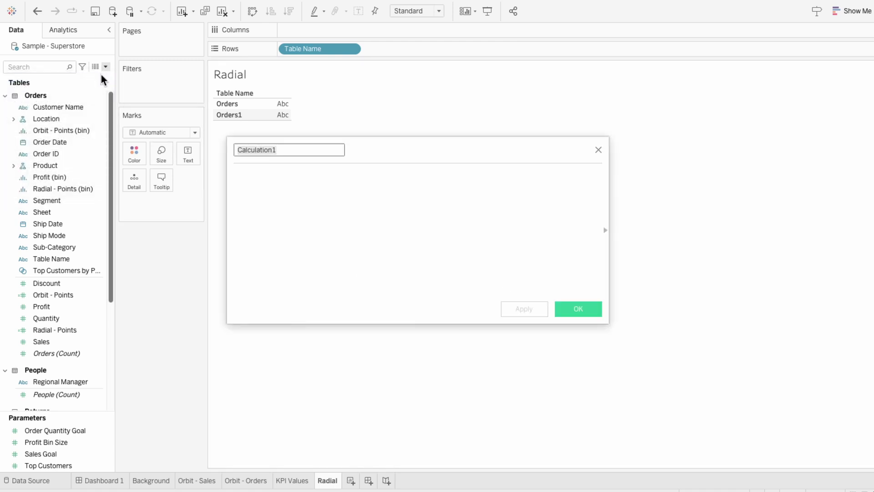
text(Radial)
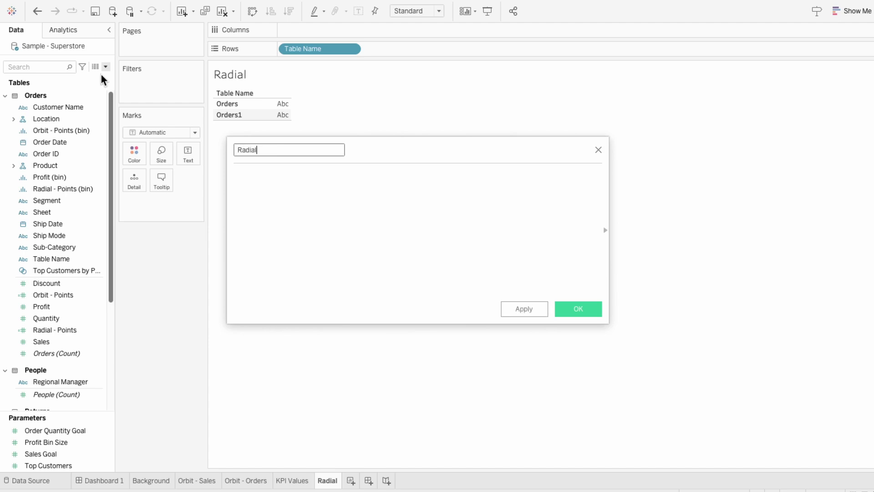
text( - LOD)
key(Tab)
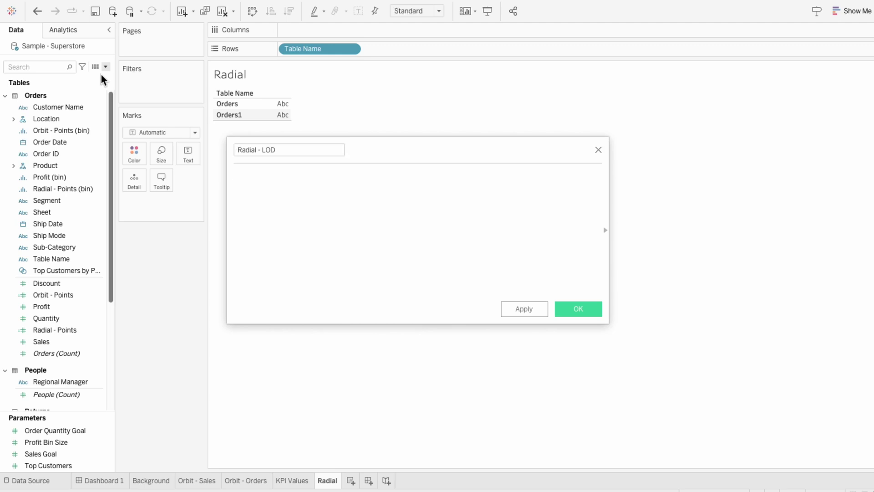
text({FIXED cat)
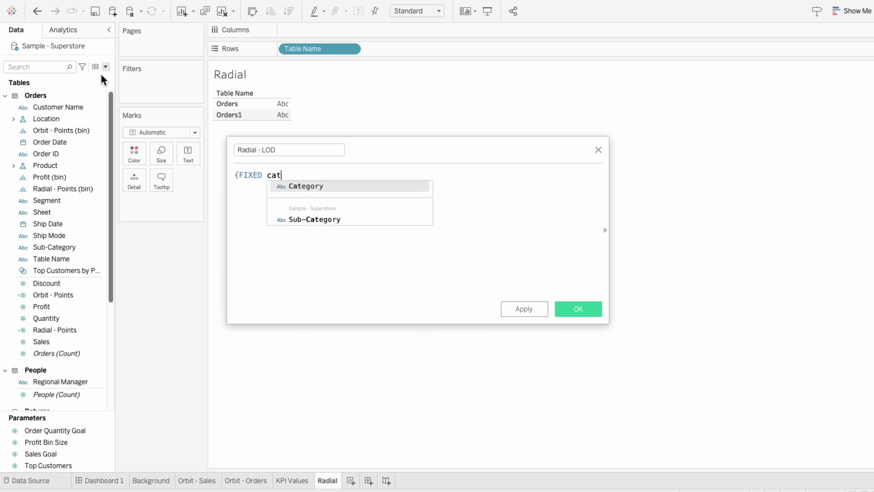
key(Return)
text(: )
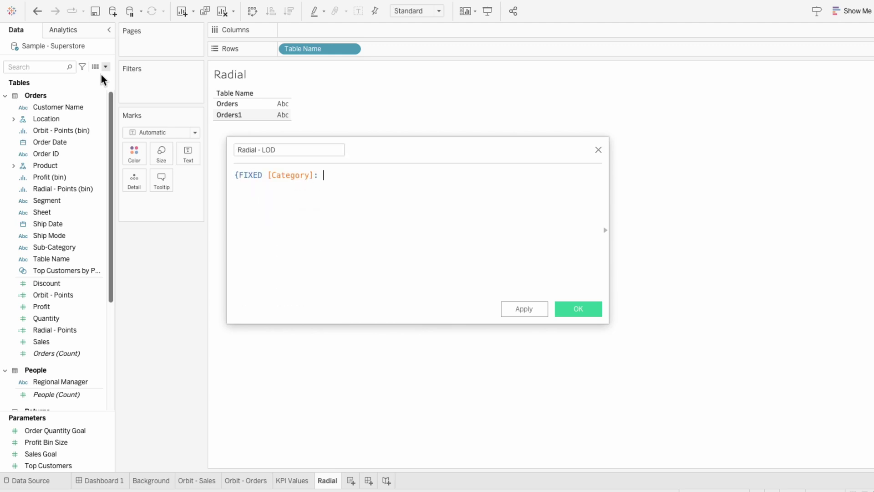
text(SUM(sales)
key(Return)
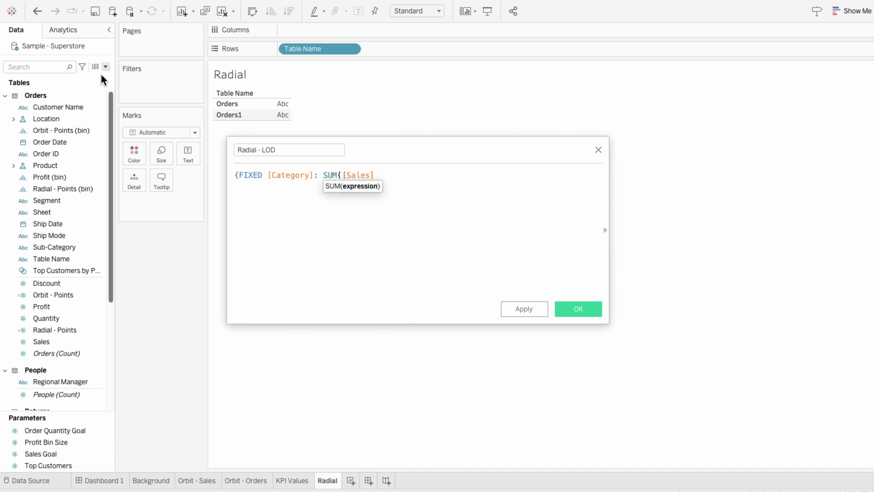
text())
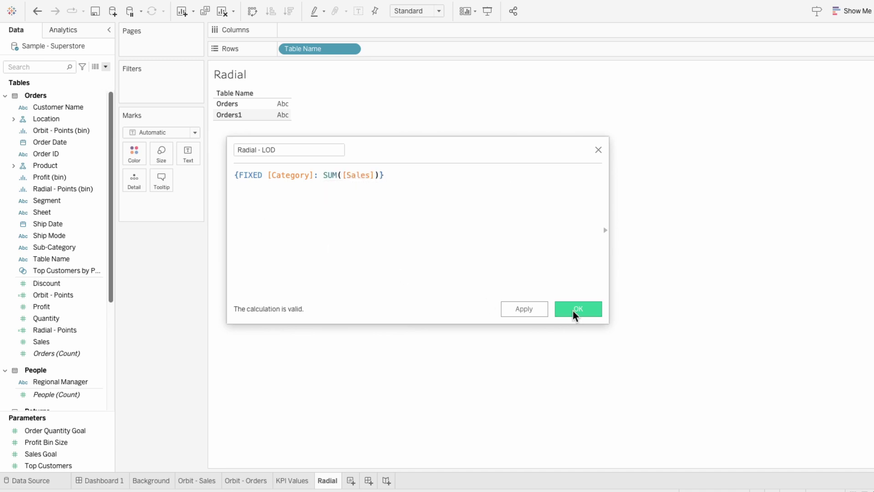
click(575, 309)
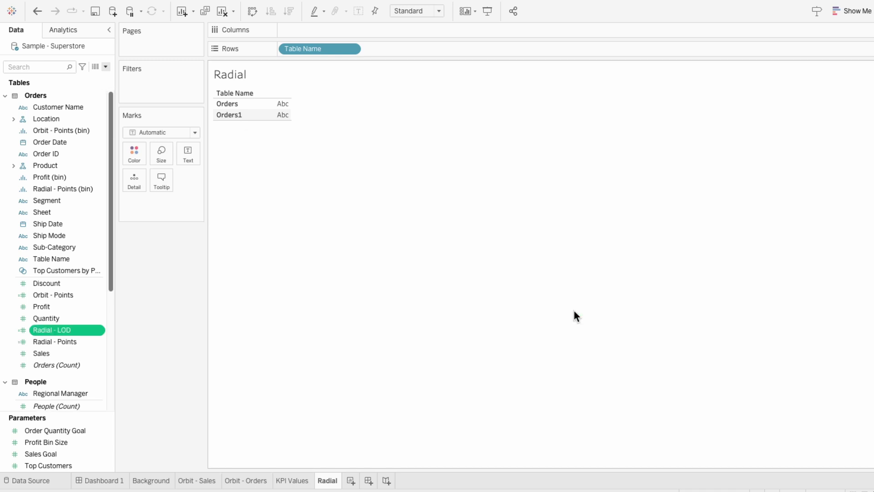
Create the Radial - Rank calculated field with formula RANK_UNIQUE(-SUM([Radial - LOD])).
click(106, 67)
click(102, 77)
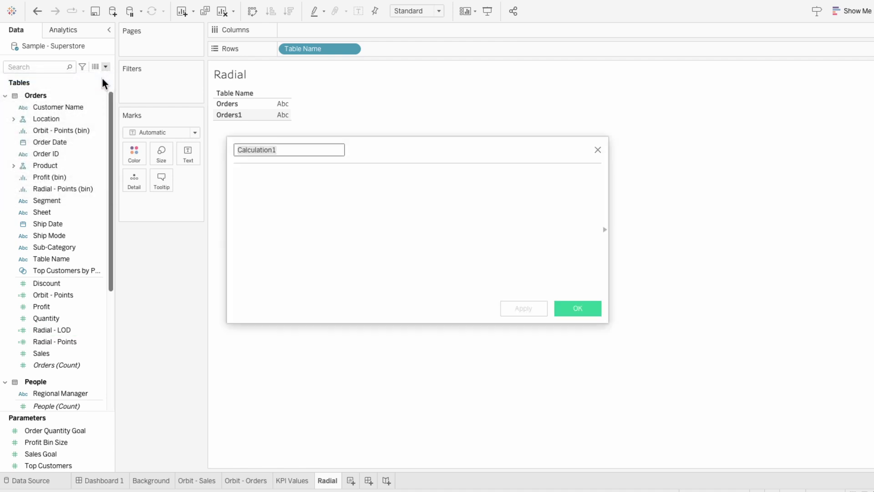
text(Radial - Rank)
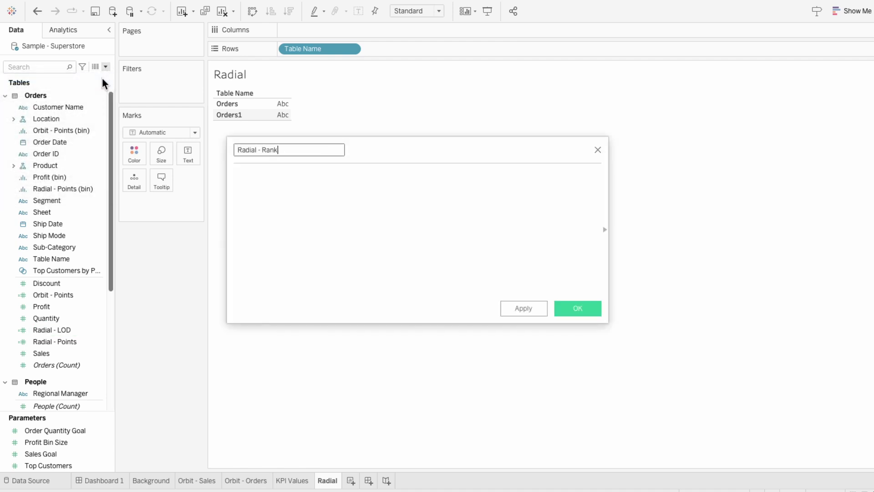
key(Tab)
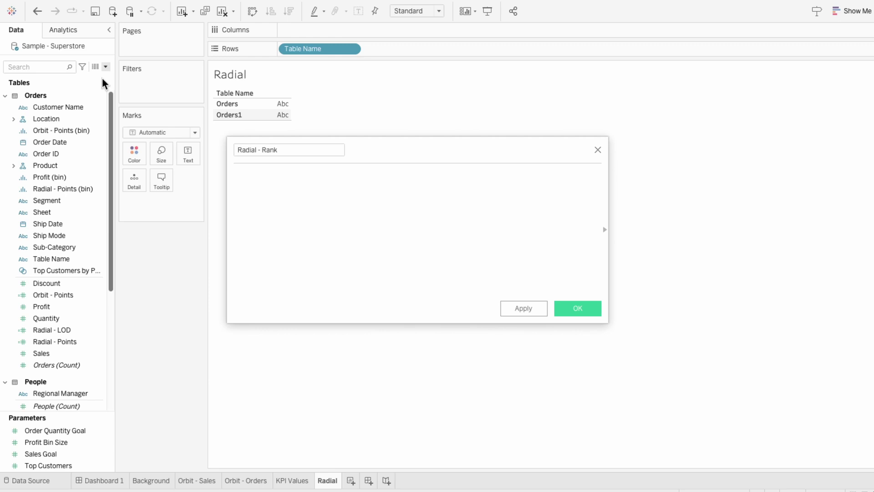
text(RANK_U)
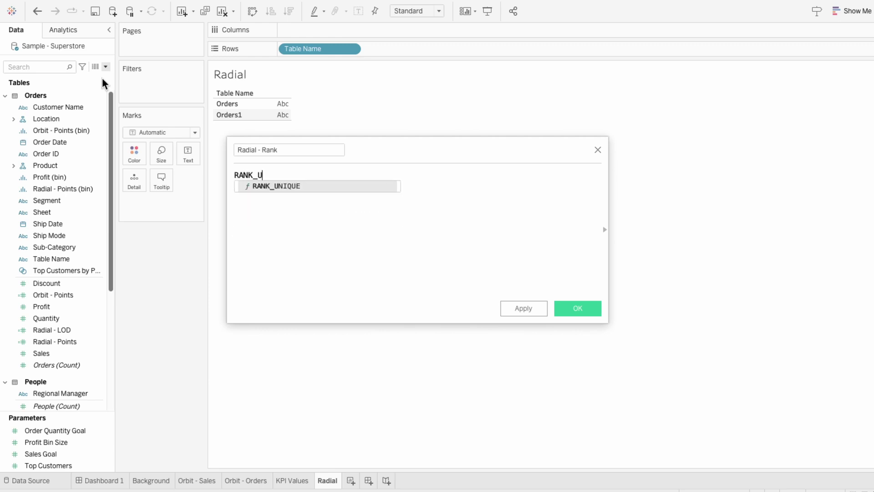
key(Return)
text(-SU)
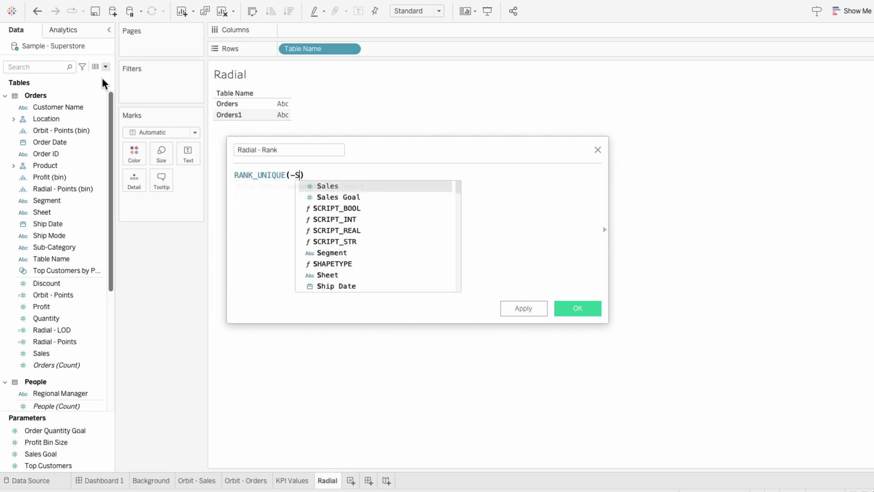
text(M()
key(Return)
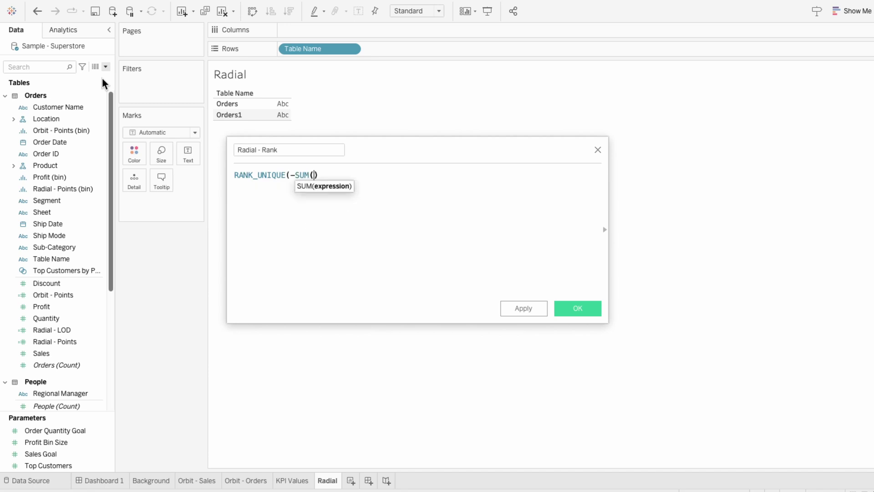
text(radia)
key(Return)
text()))
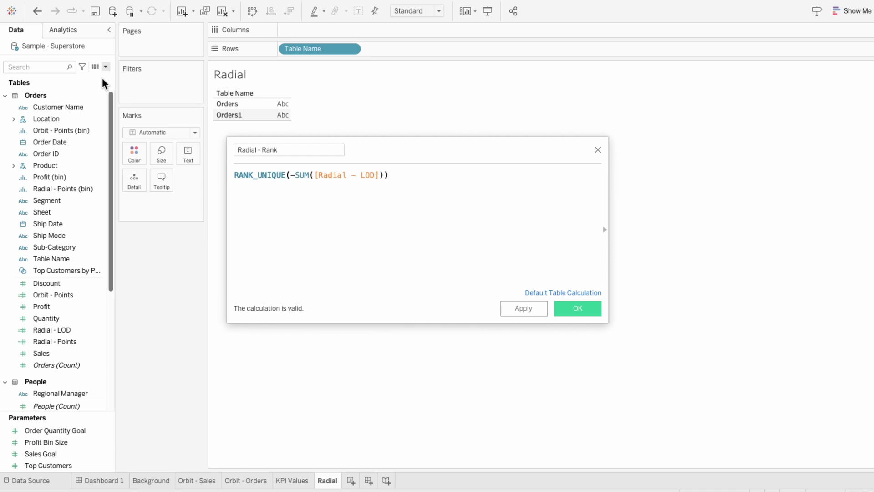
click(576, 310)
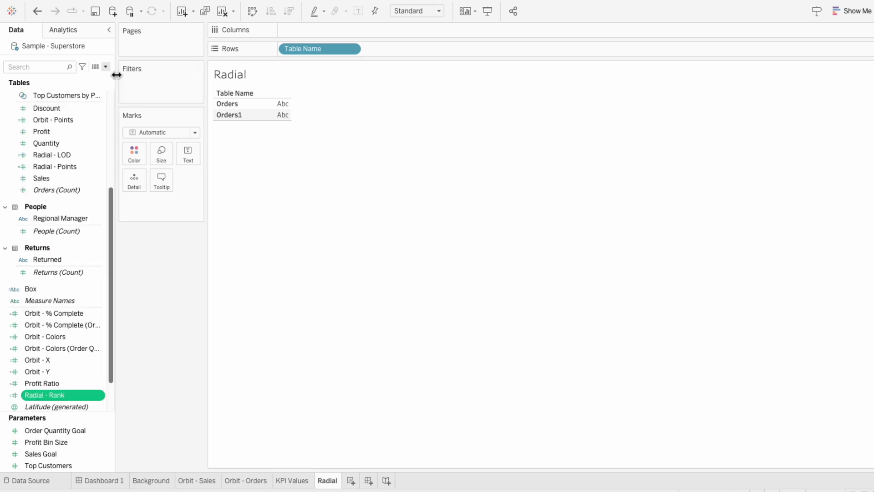
Create Radial - X as SIN((INDEX()-1)*WINDOW_MAX(MAX(PI()))/180)*WINDOW_MAX([Radial - Rank]).
click(104, 66)
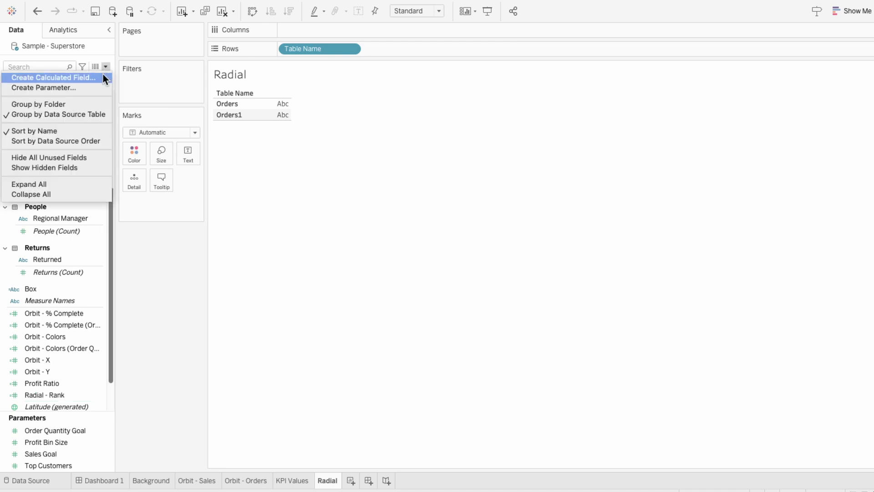
click(102, 75)
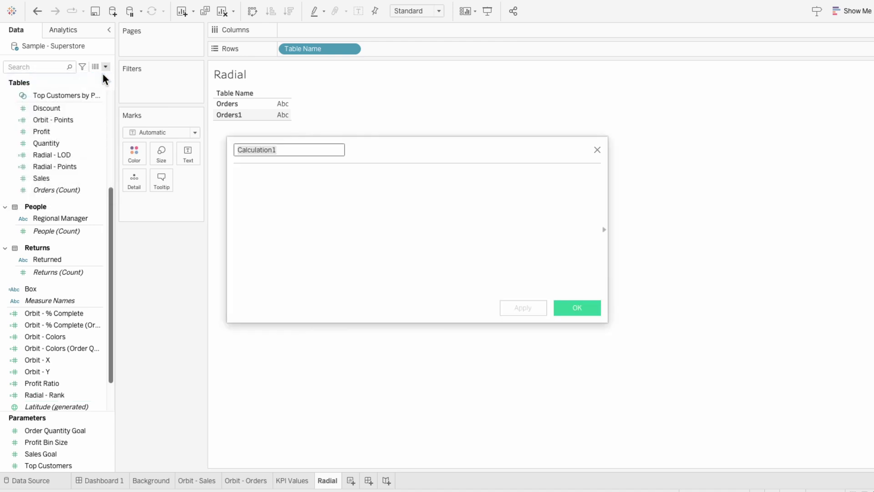
text(Radial - X)
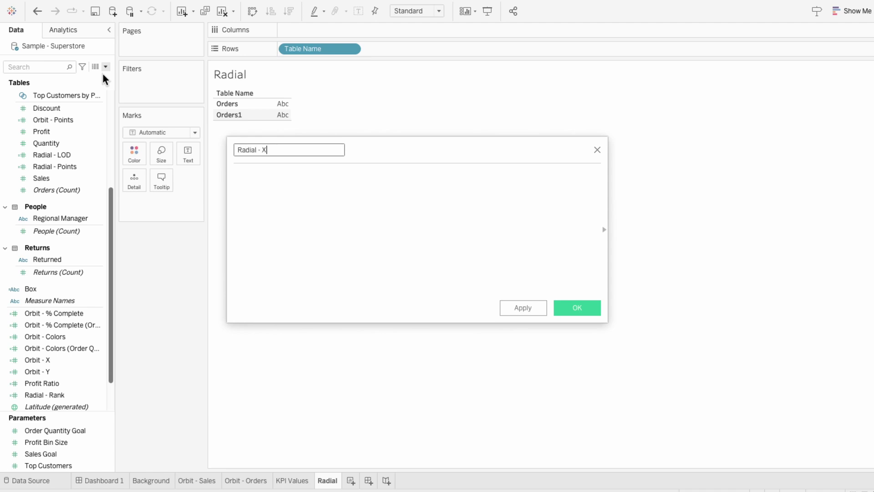
key(Tab)
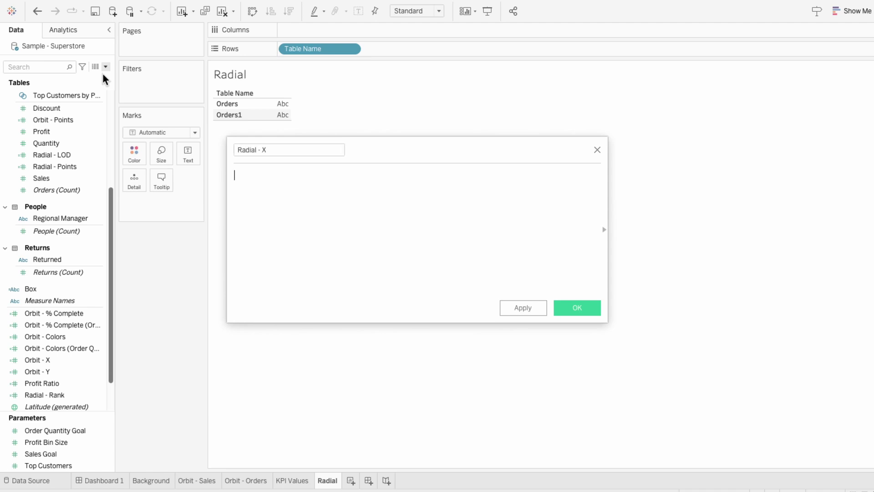
text(SI)
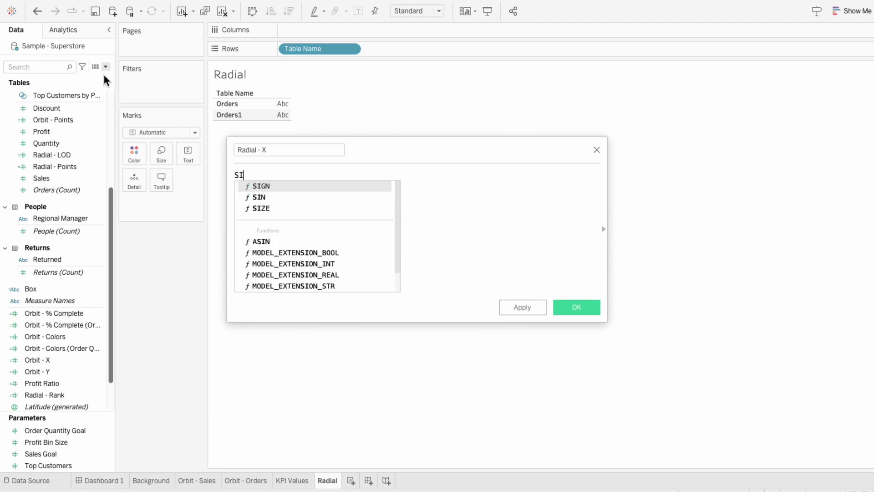
text(N((I)
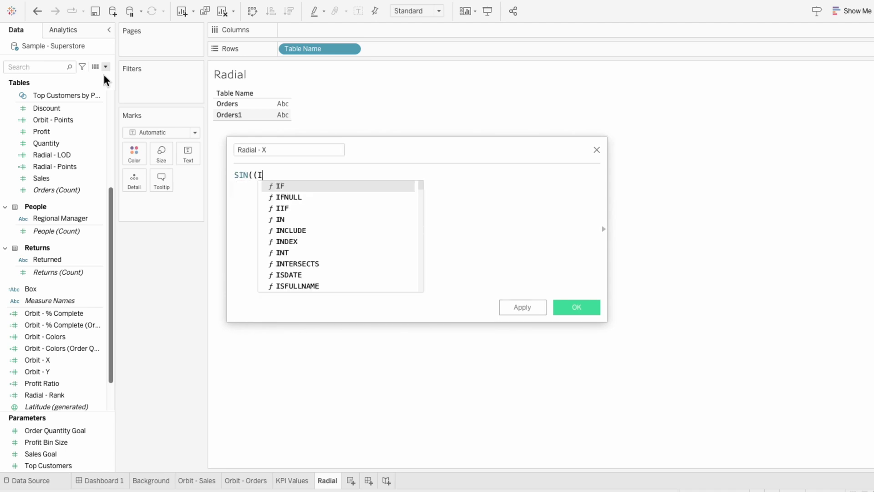
text(NDEX()-1))
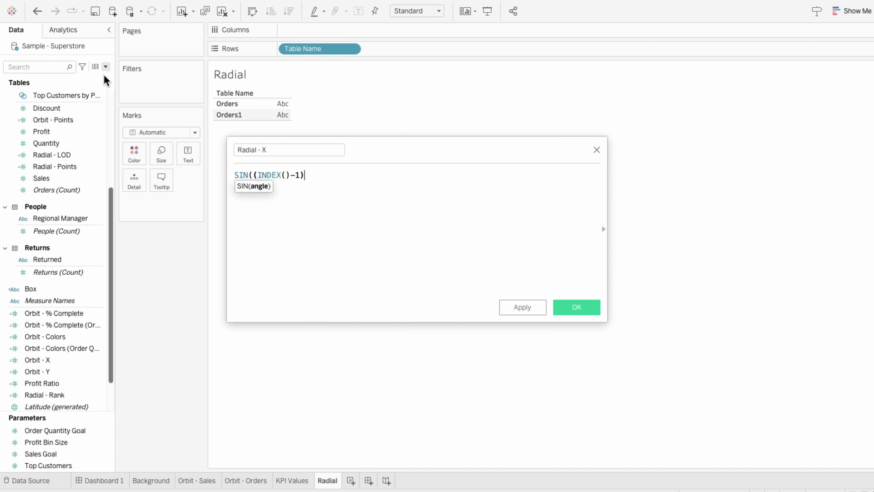
text(*W)
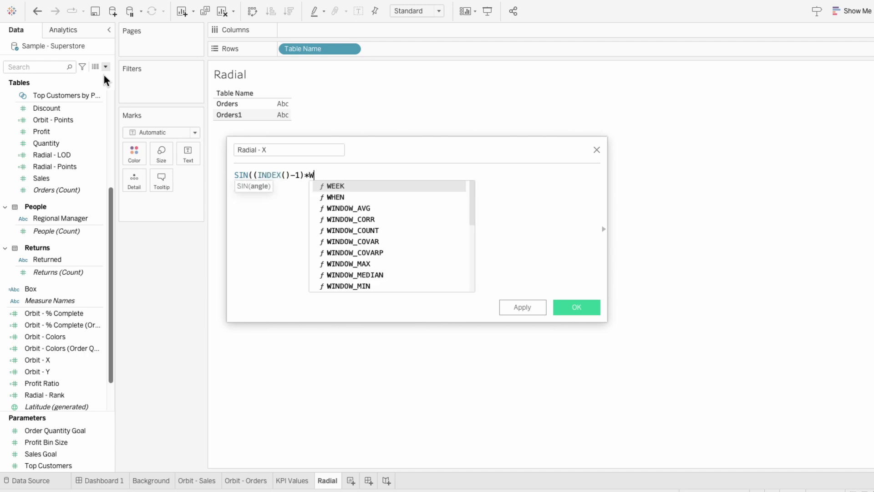
text(INDOW_)
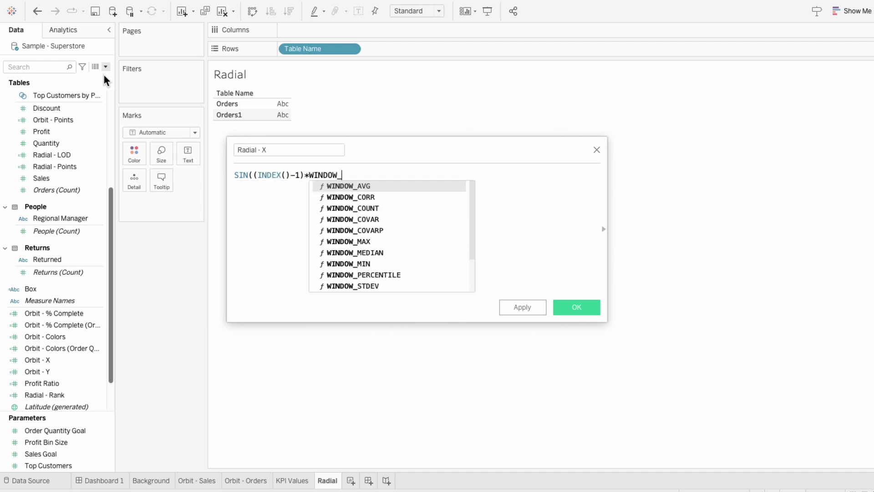
text(MAX)
key(Return)
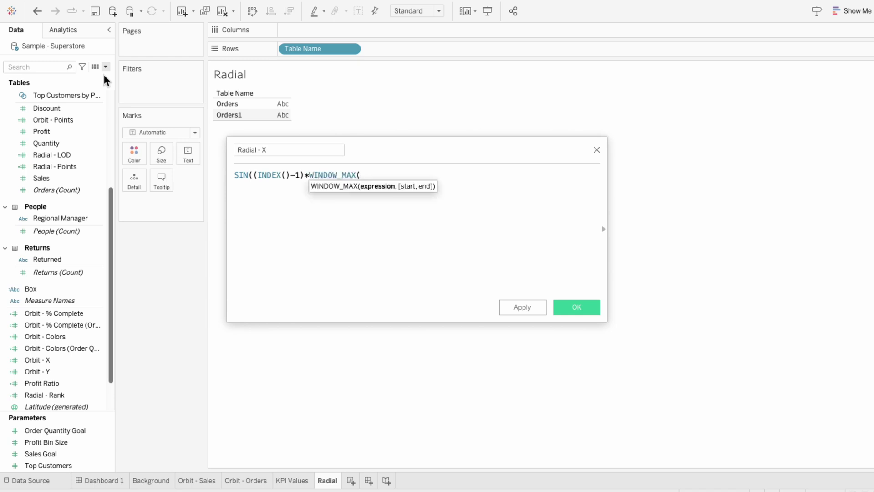
text(MAX(PI)
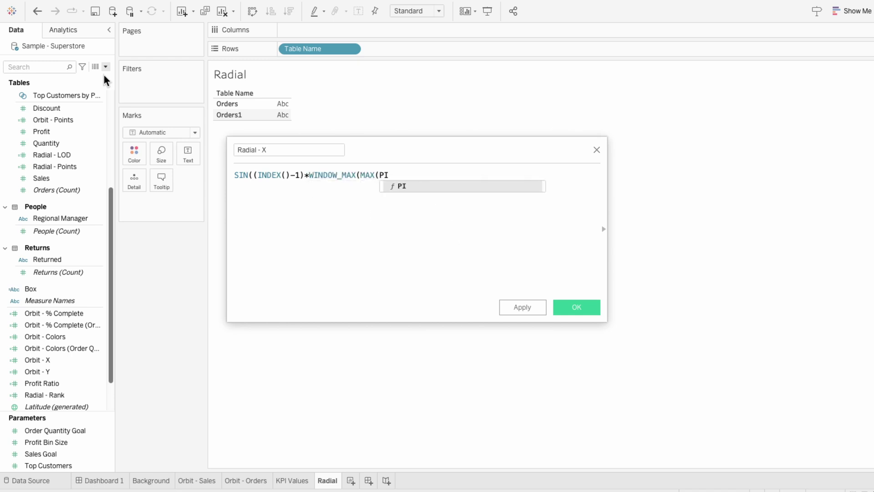
key(Return)
text())/180)
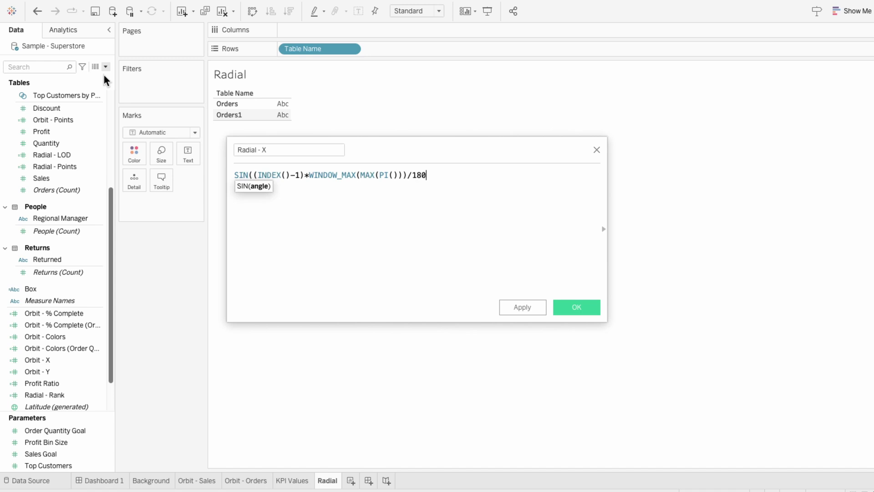
text()*WI)
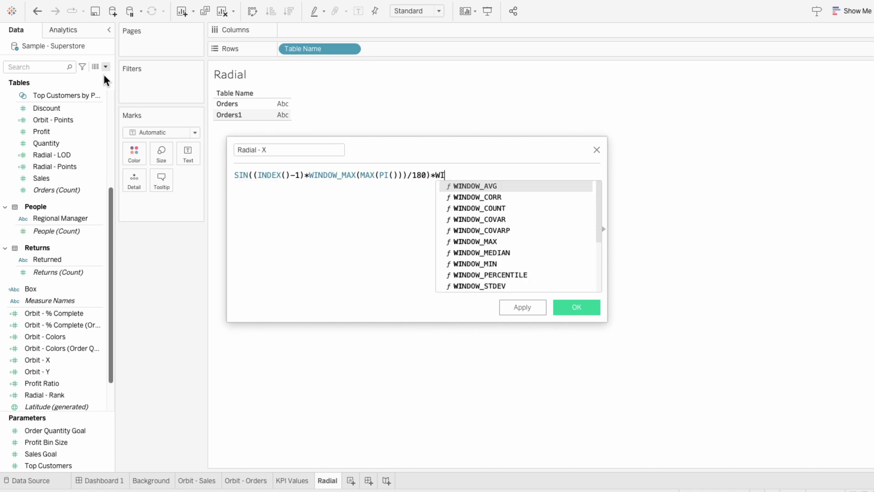
text(NDOW_MAX()
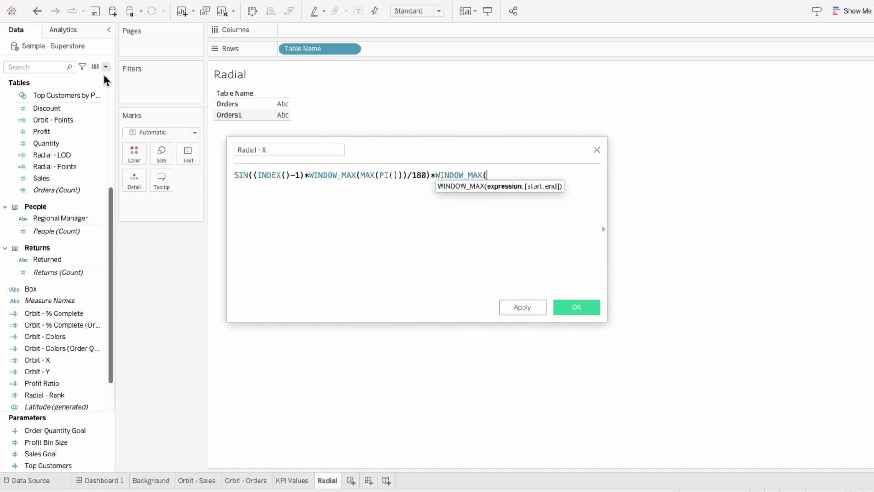
text(radial)
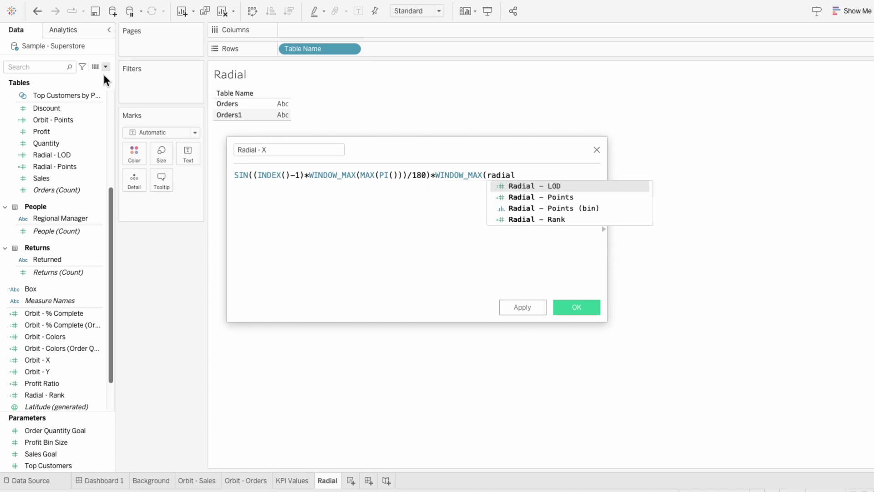
key(Up)
key(Return)
text())
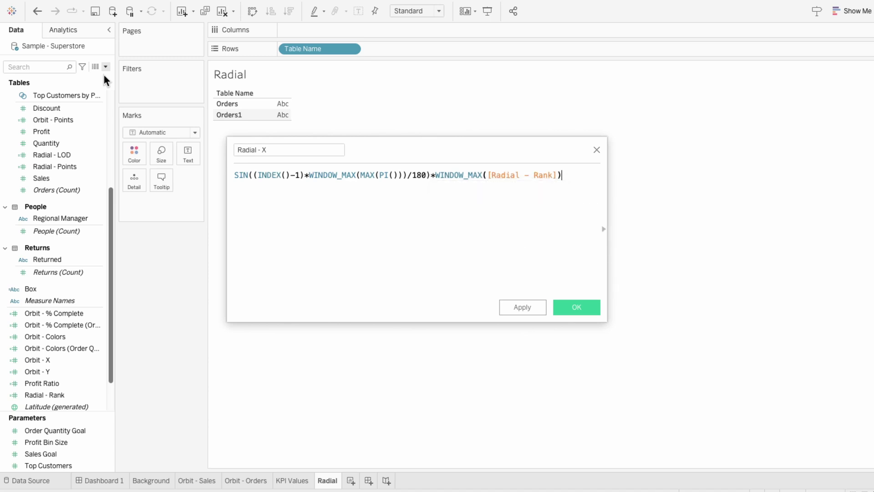
click(577, 307)
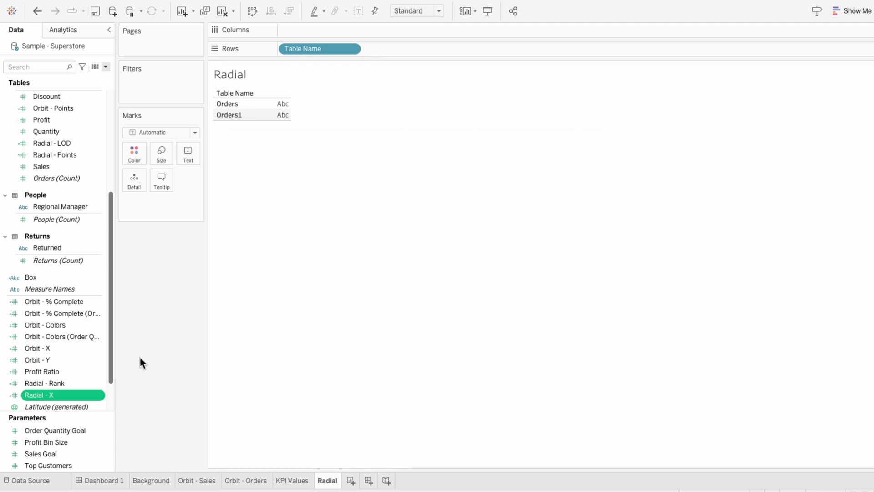
Duplicate Radial - X, rename the copy to Radial - Y, and change SIN to COS.
right_click(69, 392)
click(89, 231)
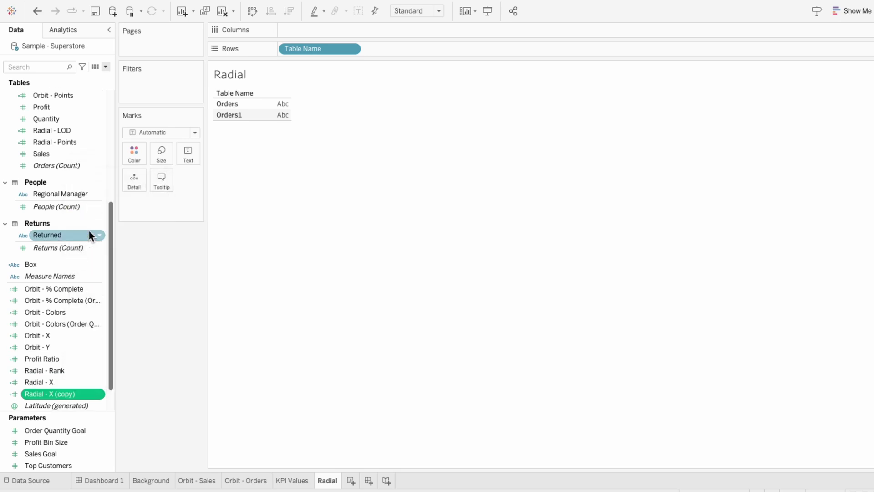
right_click(71, 390)
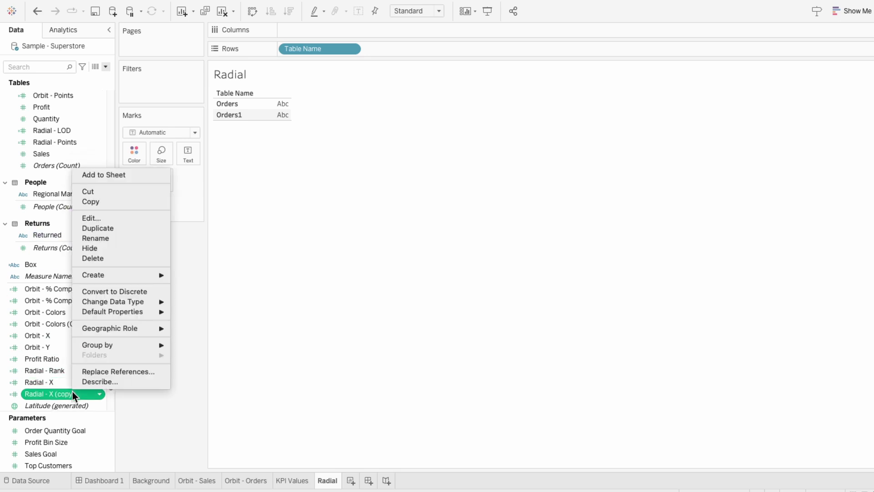
click(87, 217)
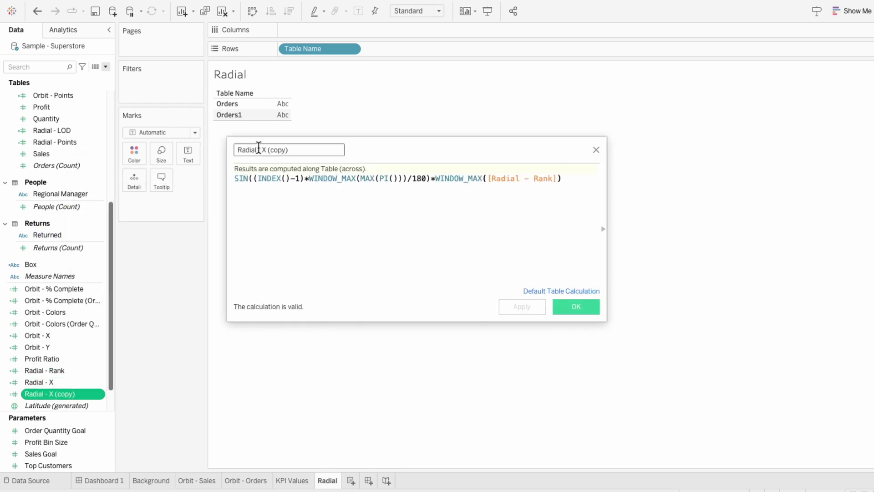
drag(260, 150, 312, 144)
text(Y)
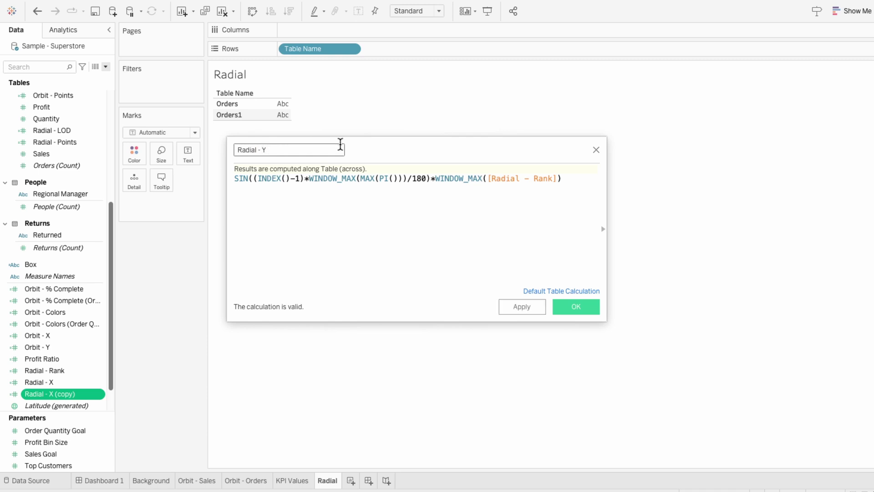
double_click(241, 178)
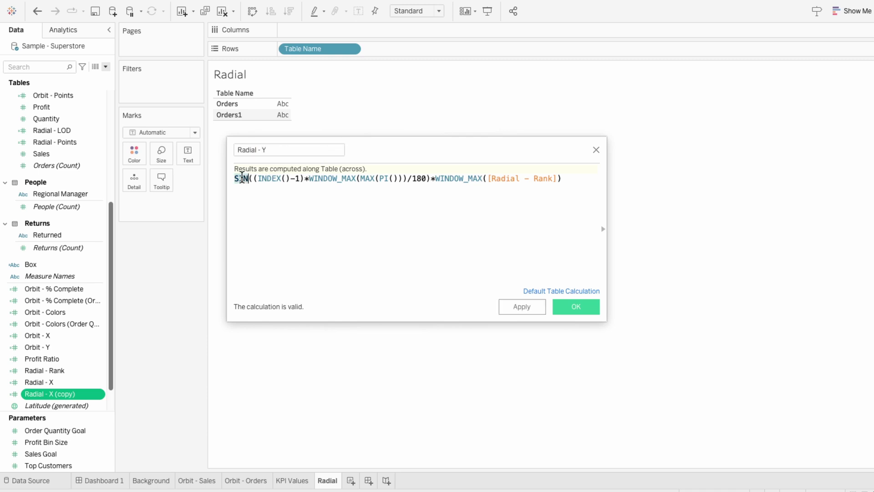
text(COS)
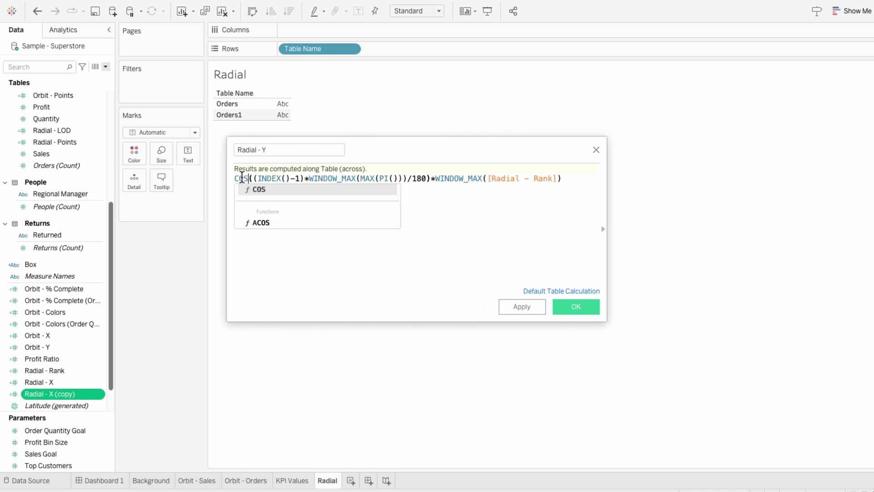
click(576, 306)
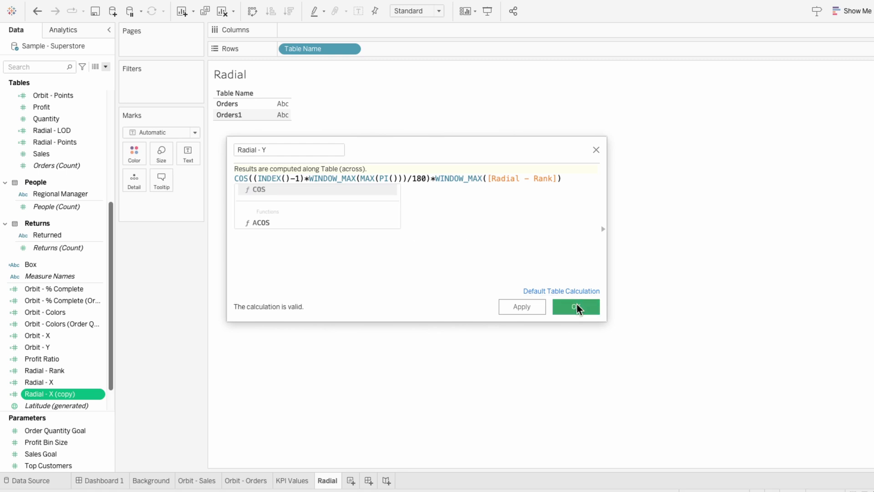
Remove Table Name and place Radial - X on Columns and Radial - Y on Rows.
right_click(309, 50)
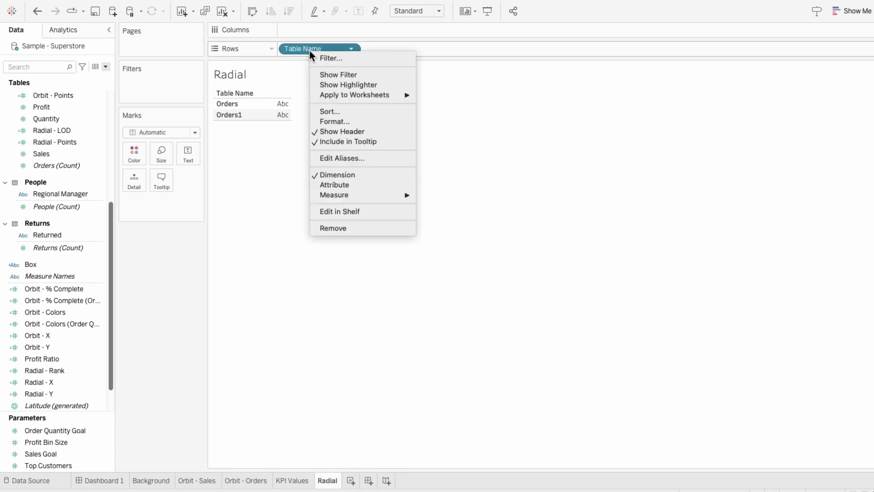
click(340, 227)
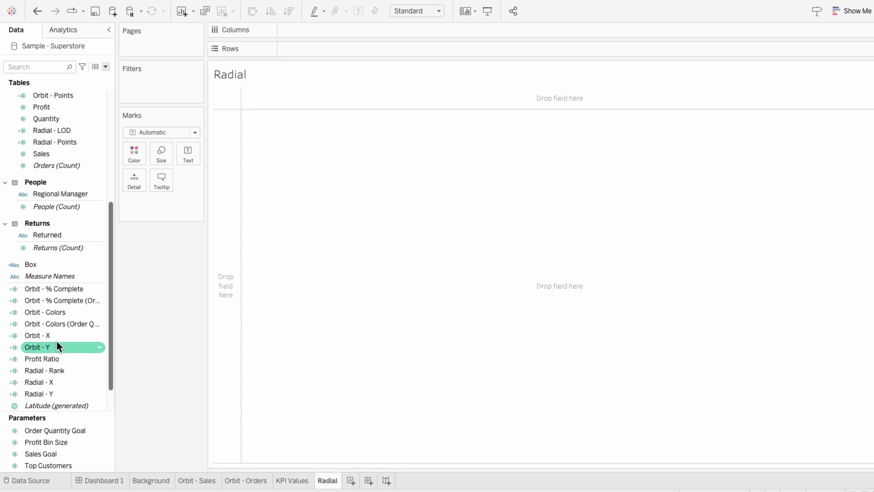
drag(38, 385, 307, 33)
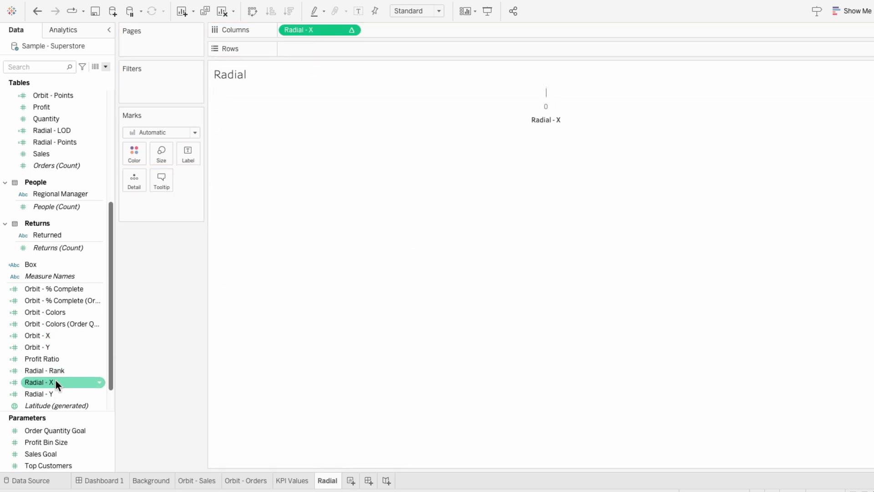
drag(47, 394, 307, 53)
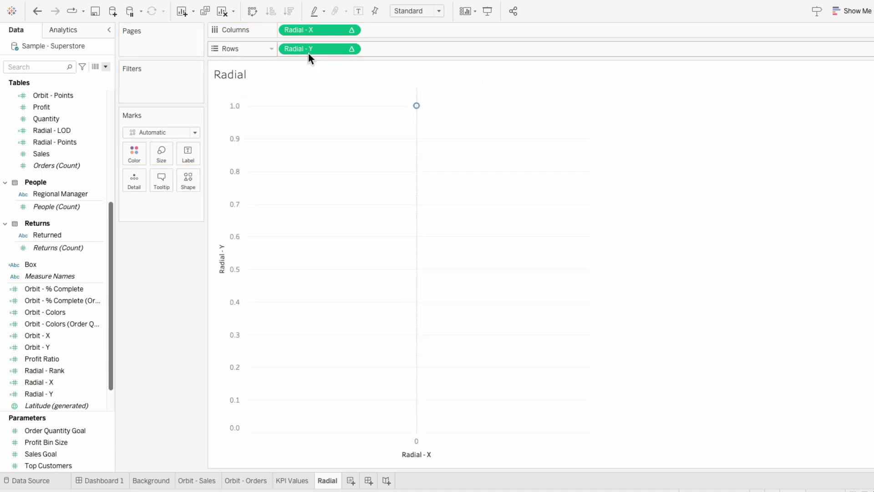
Switch the marks to Line with Radial - Points (bin) as the path.
click(42, 63)
text(radial)
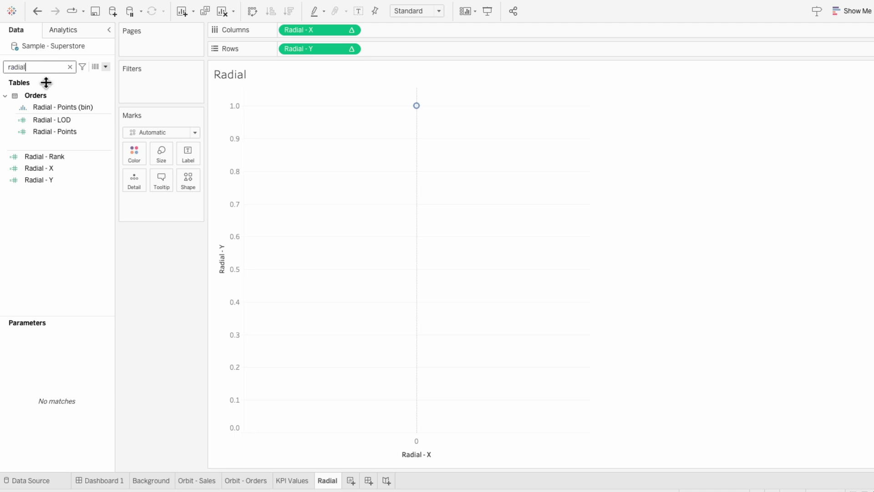
drag(50, 105, 143, 210)
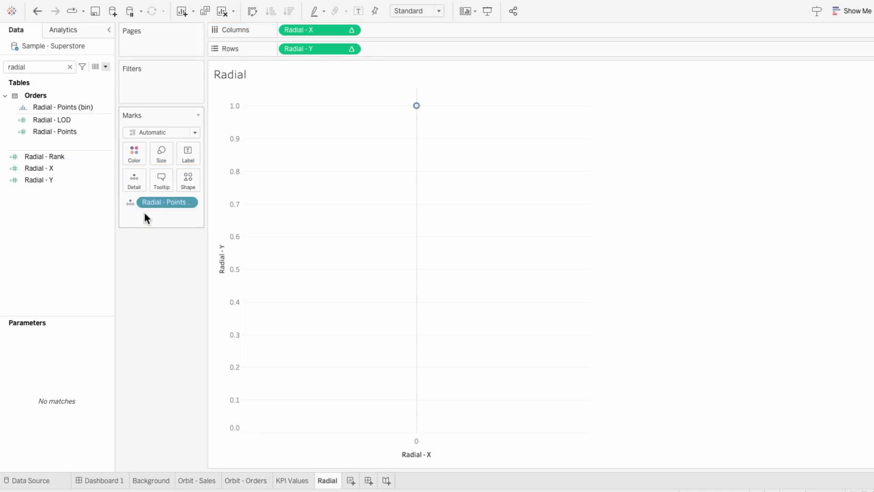
click(156, 133)
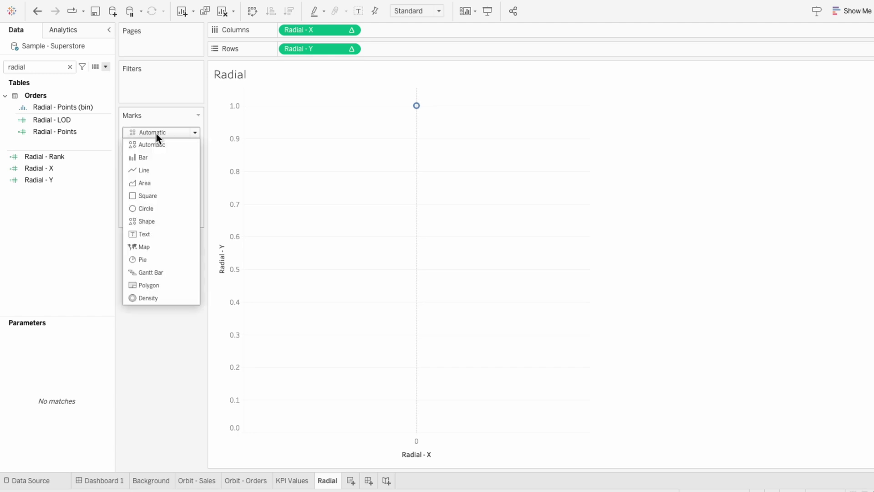
click(152, 167)
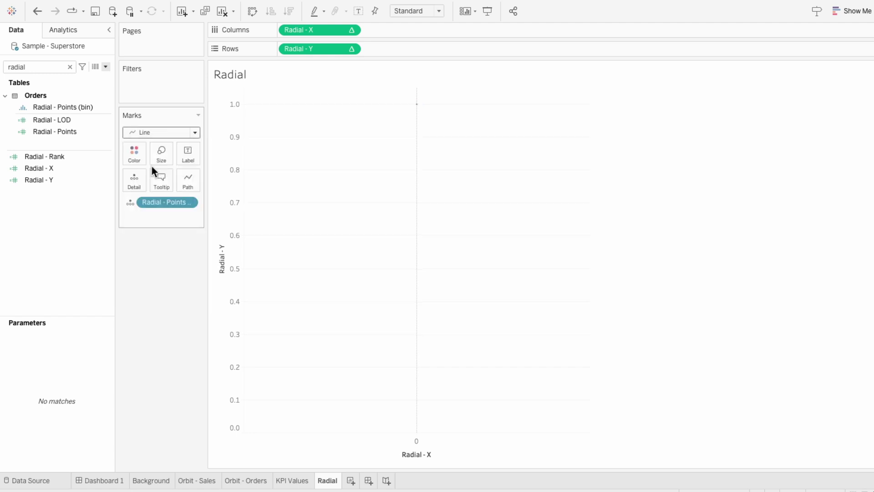
click(131, 201)
click(150, 270)
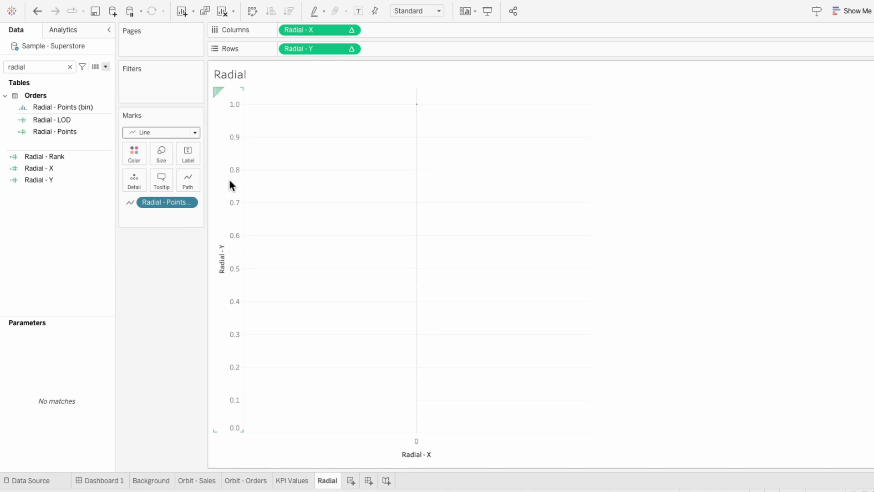
Compute both Radial - X and Radial - Y using Radial - Points (bin).
right_click(320, 28)
mouse_move(358, 149)
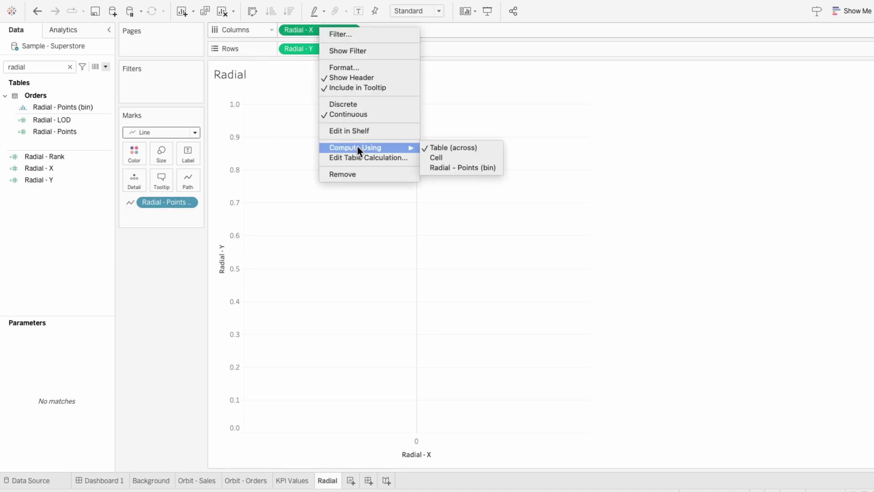
click(450, 167)
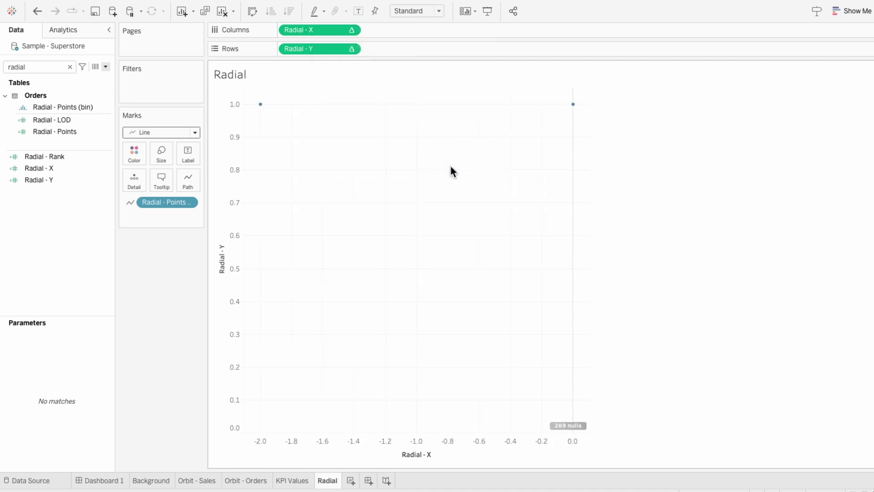
right_click(309, 48)
mouse_move(358, 167)
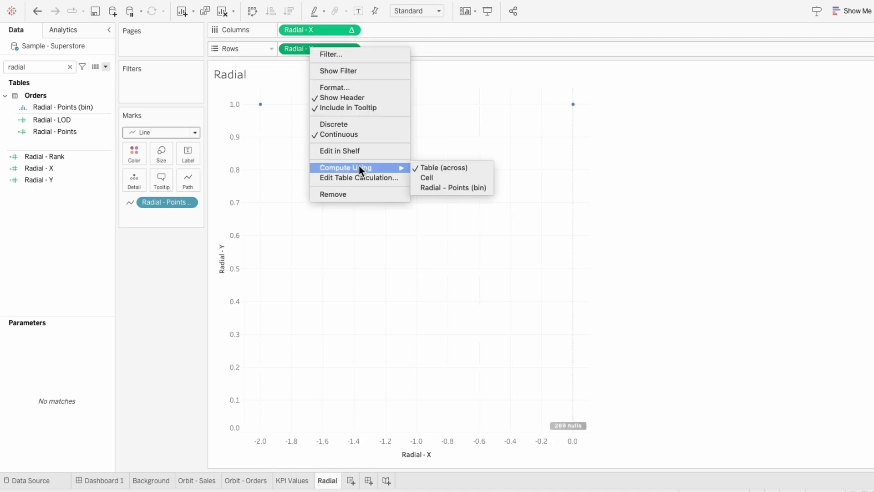
click(427, 184)
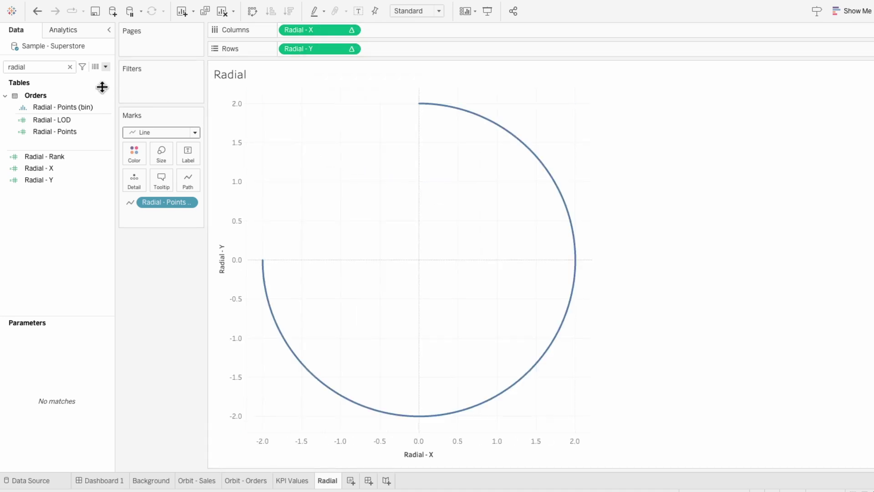
Add Category to Detail on the Marks card.
click(70, 67)
text(cat)
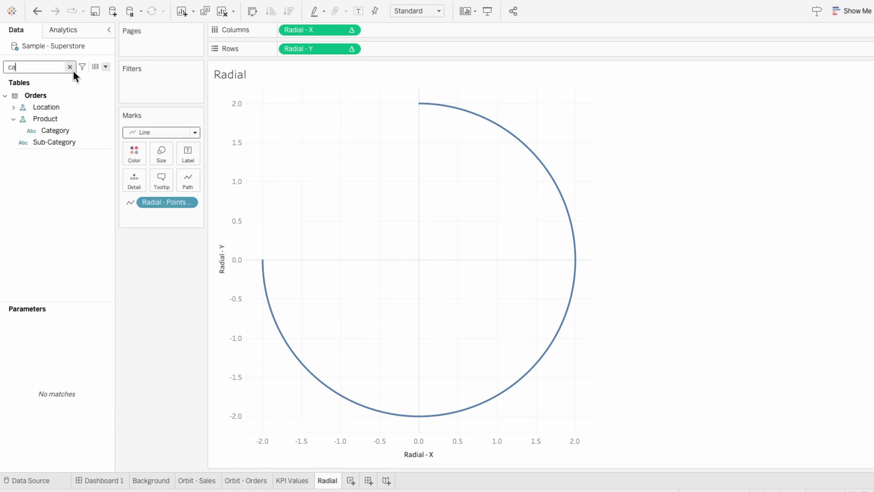
click(63, 132)
drag(63, 134, 151, 220)
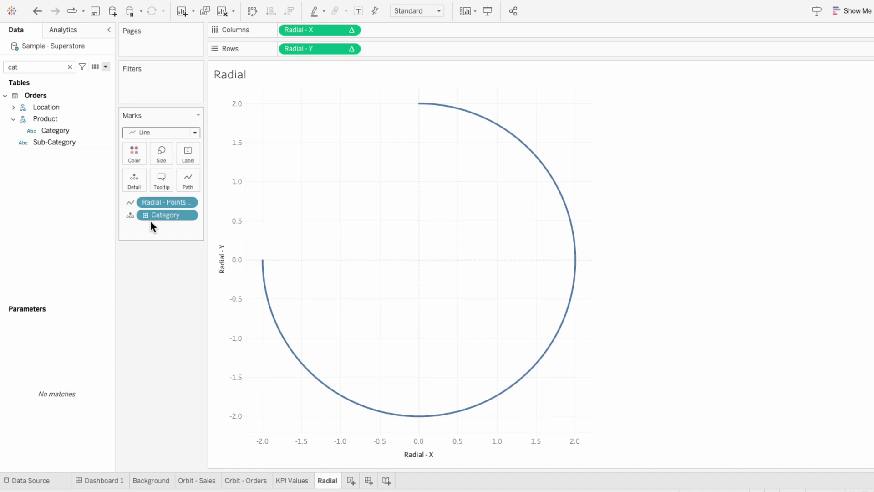
Set Radial - X's nested Radial - Rank to compute using Category instead of Radial - Points (bin).
right_click(305, 33)
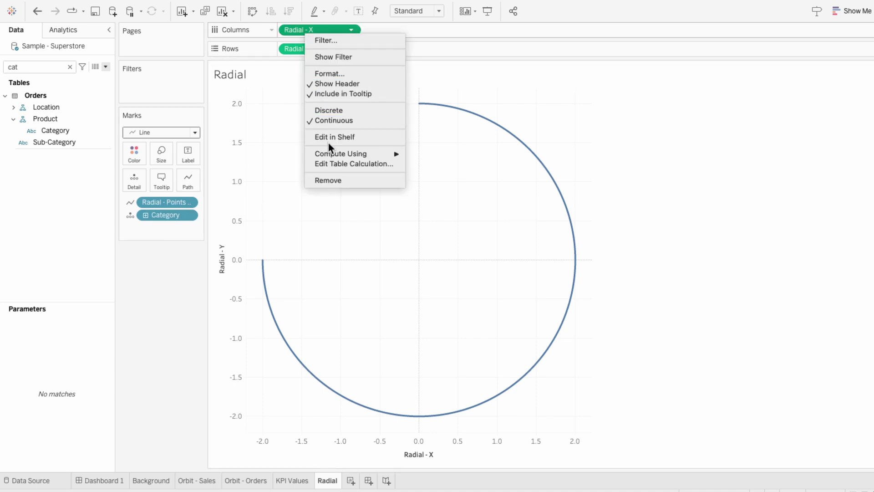
click(329, 163)
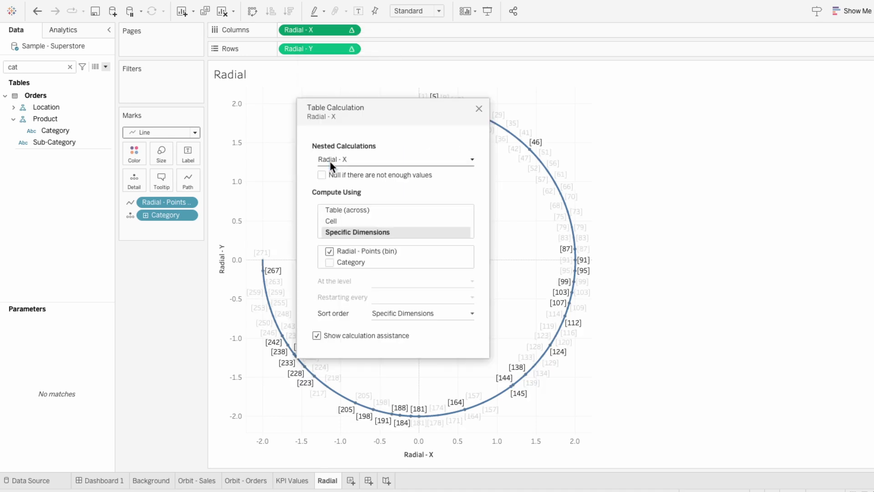
click(330, 160)
click(348, 180)
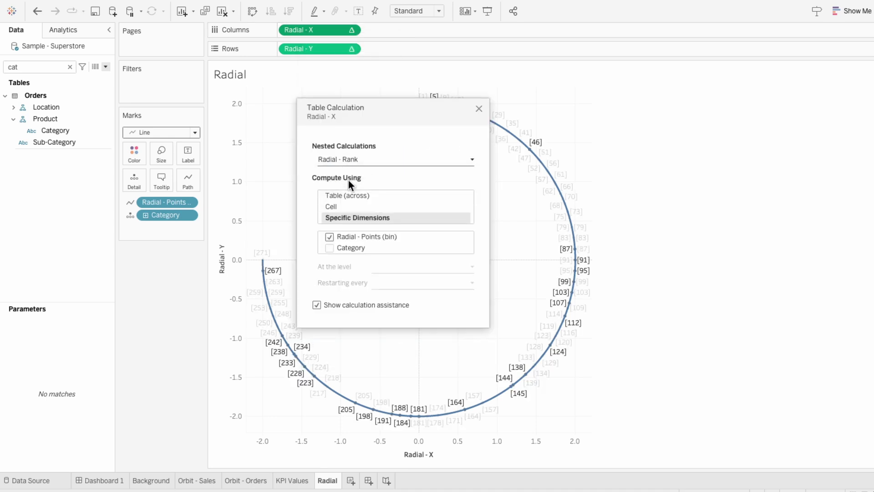
click(353, 233)
click(351, 245)
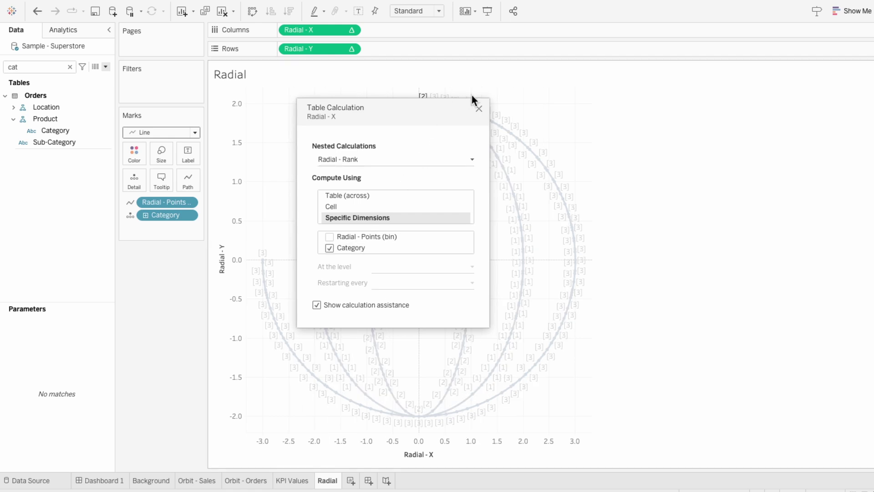
click(479, 109)
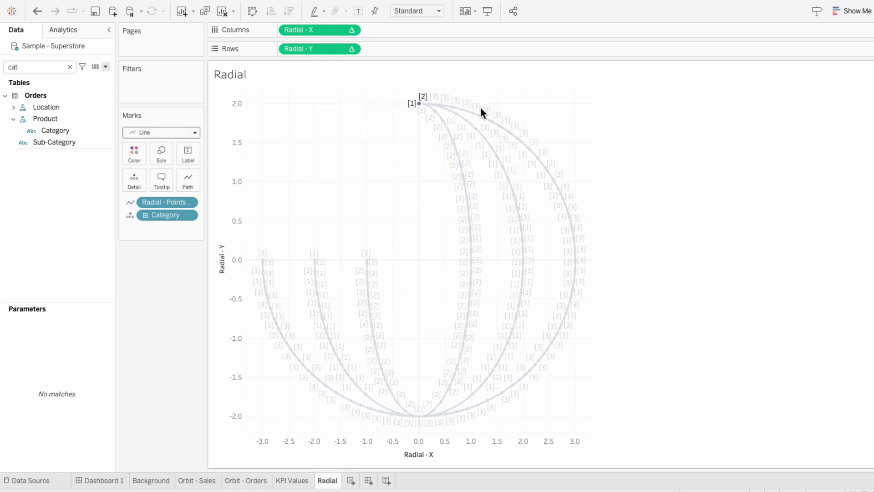
Set Radial - Y's nested Radial - Rank to compute using Category as well.
right_click(330, 50)
click(373, 181)
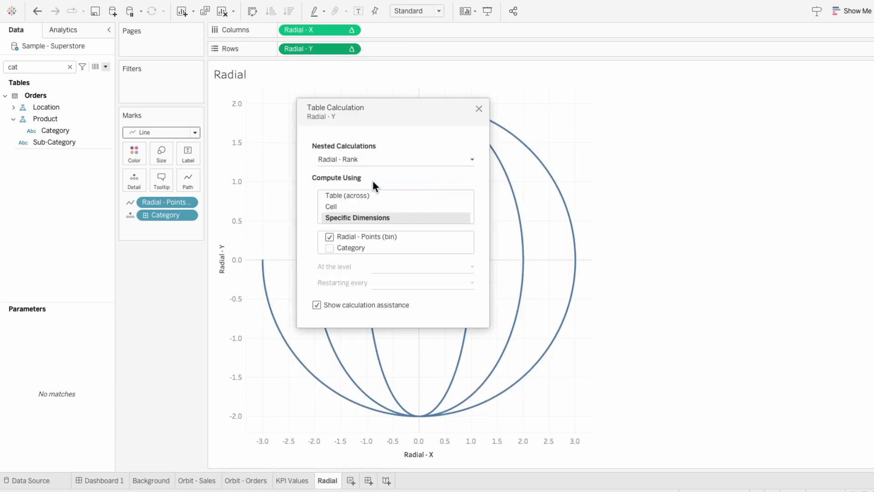
click(350, 237)
click(354, 246)
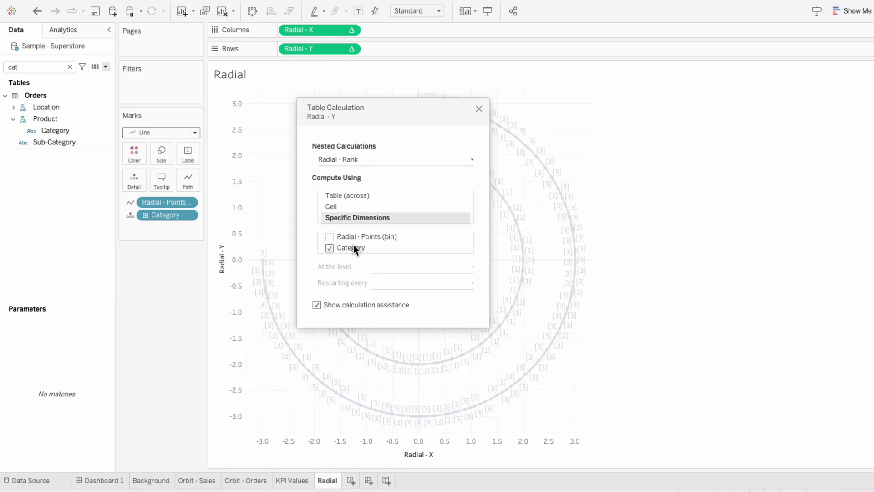
click(479, 110)
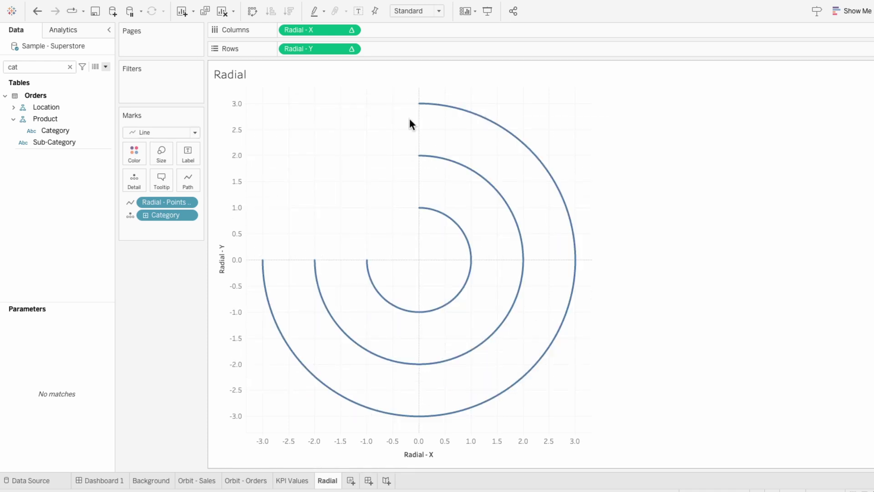
Make the arcs much thicker and give them a blue-grey colour.
click(156, 154)
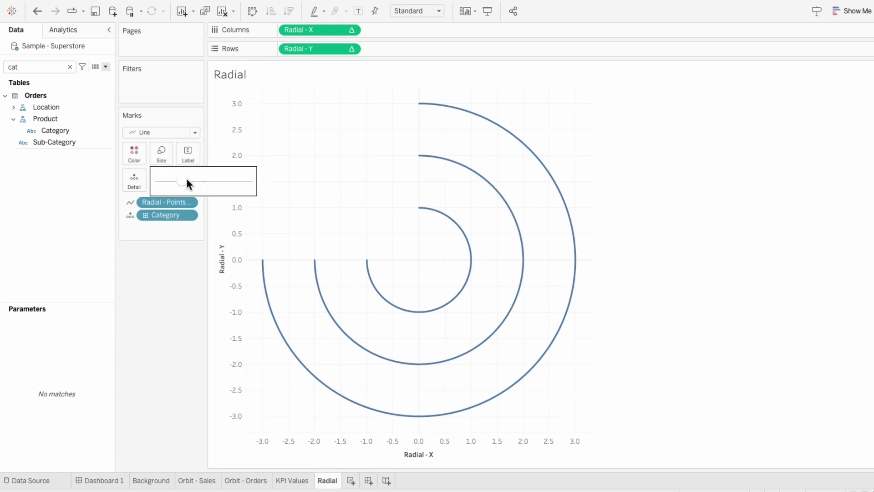
drag(201, 180, 230, 185)
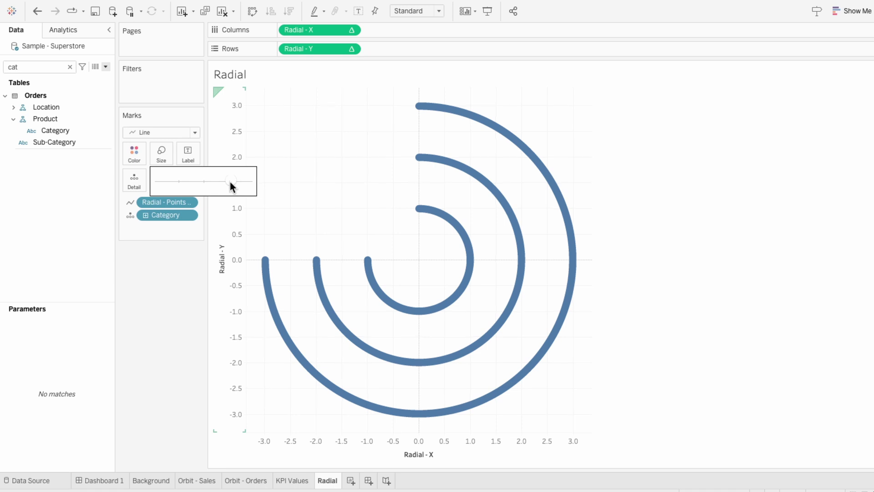
click(136, 155)
click(160, 184)
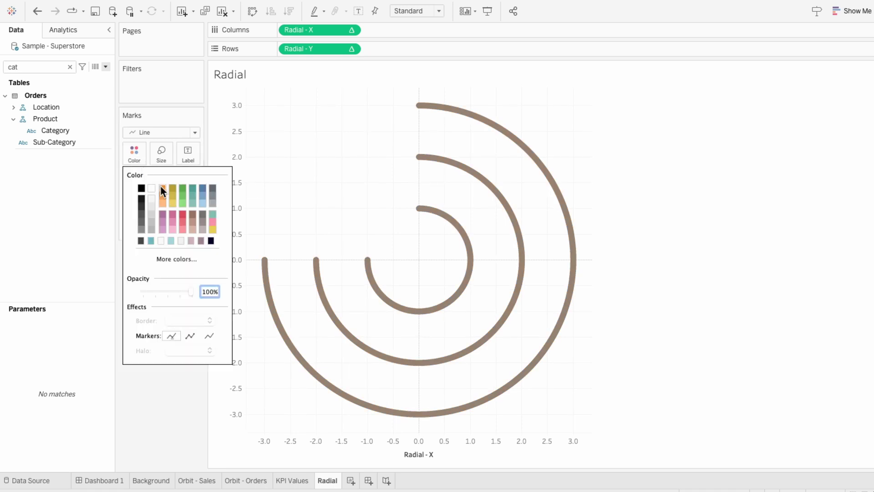
click(181, 214)
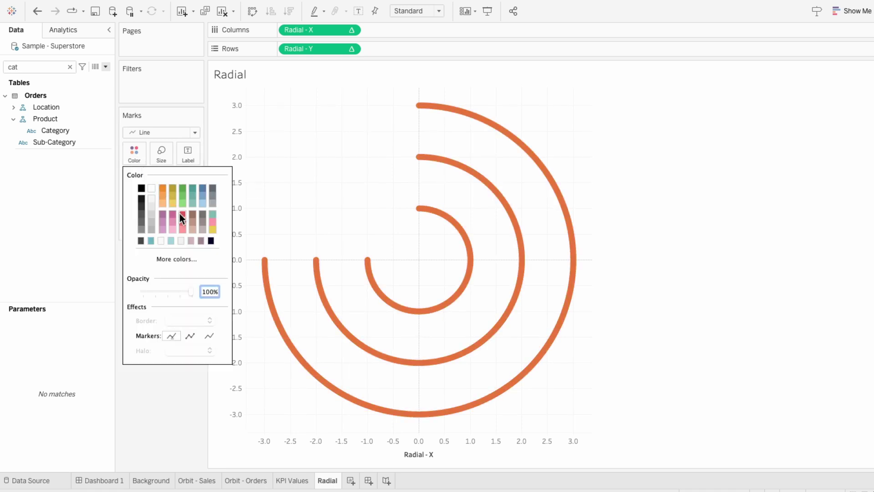
click(204, 189)
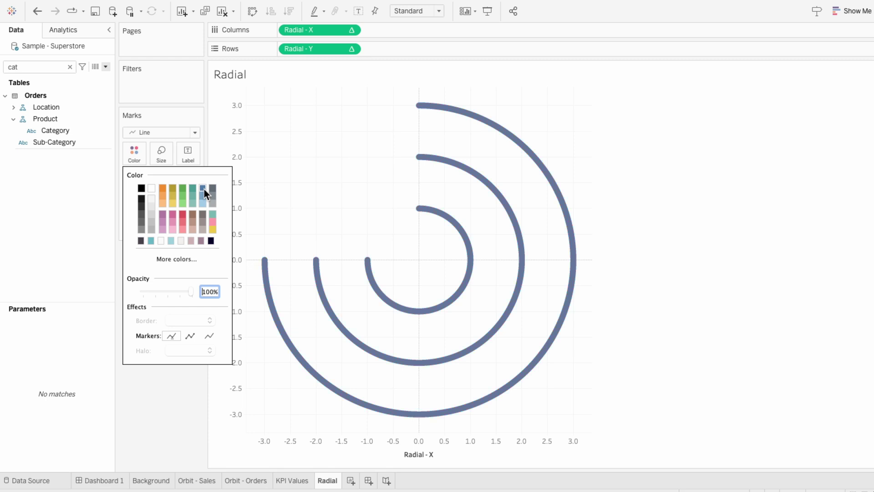
click(206, 159)
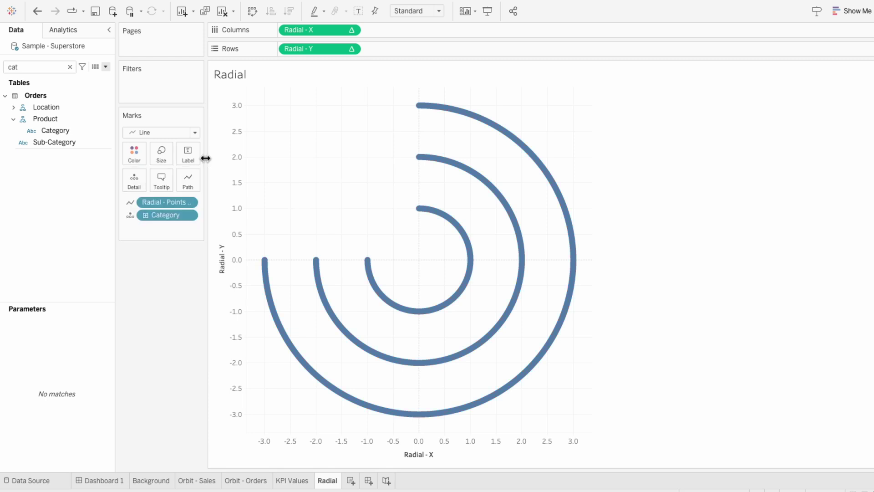
Move Category from Detail to Color and open the Category legend's menu.
click(130, 216)
click(153, 227)
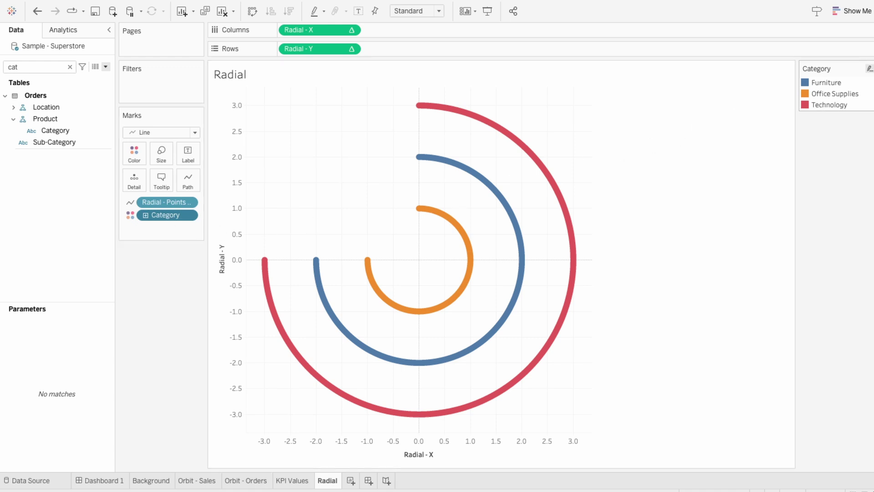
click(870, 68)
Recolour Furniture light grey, Office Supplies beige and Technology muted grey-beige from the UI palette.
click(870, 78)
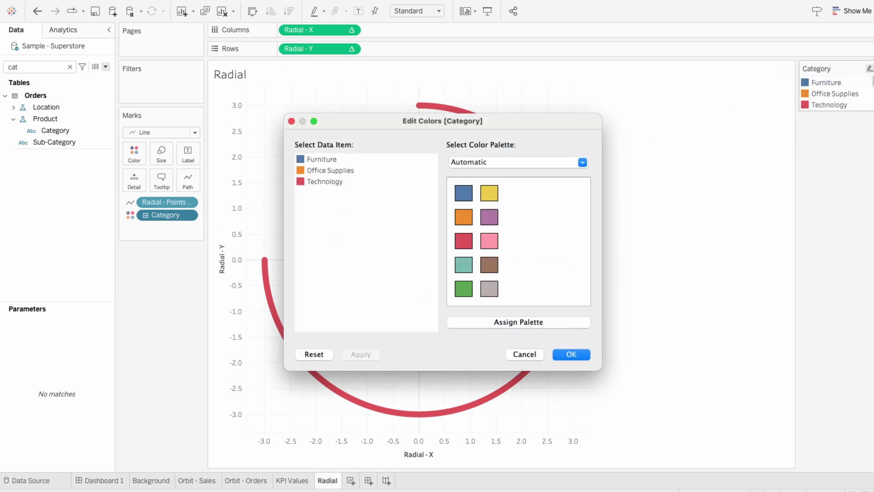
click(495, 159)
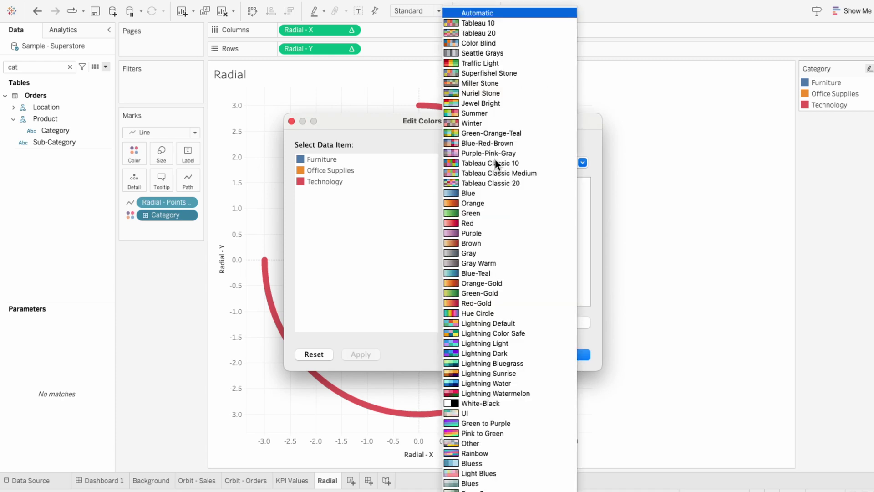
click(473, 412)
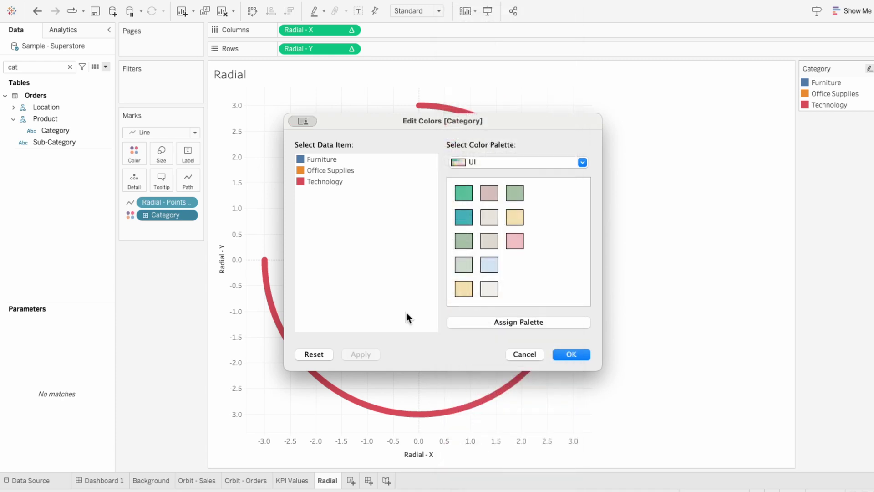
click(490, 289)
click(491, 222)
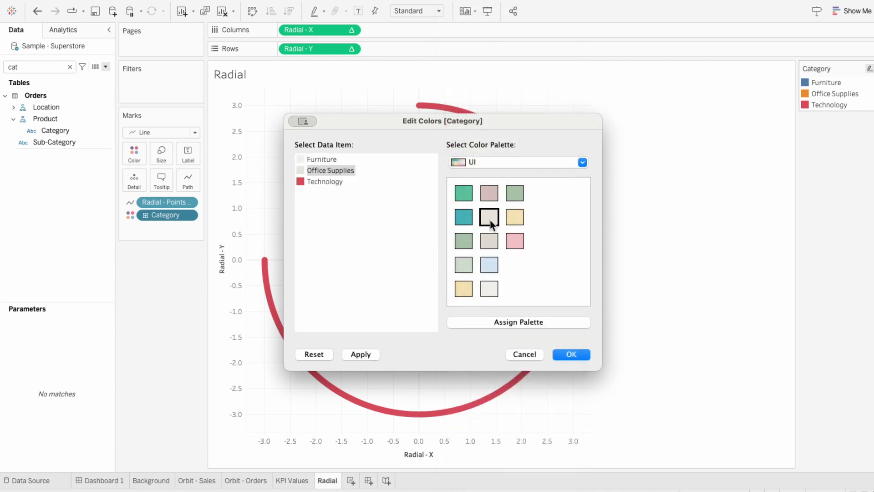
click(340, 182)
click(482, 244)
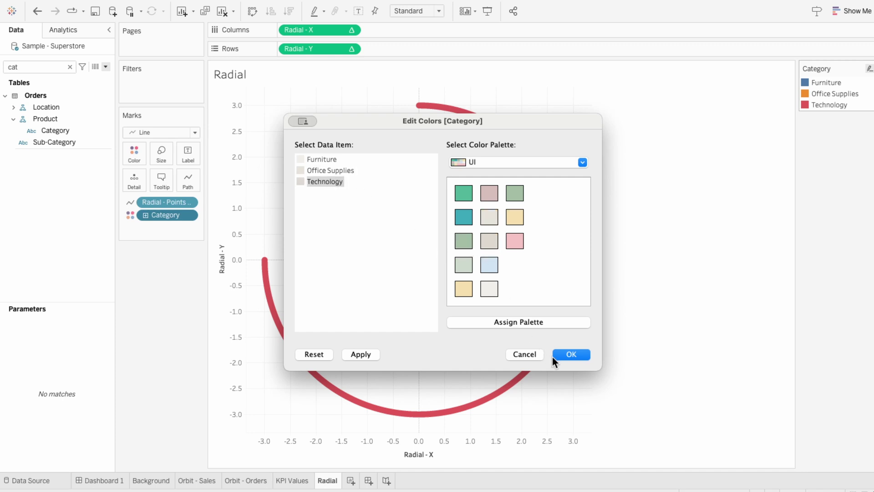
click(567, 350)
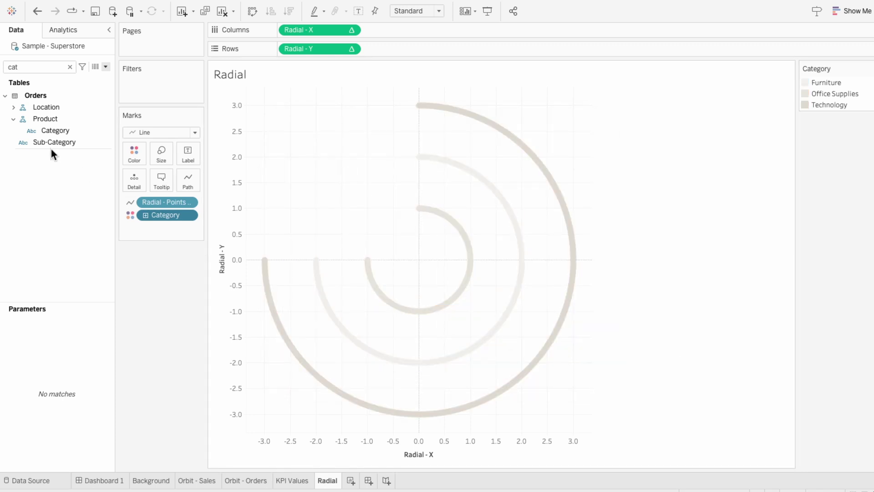
Add Category to the Marks card as a Label to name each arc.
drag(53, 131, 142, 227)
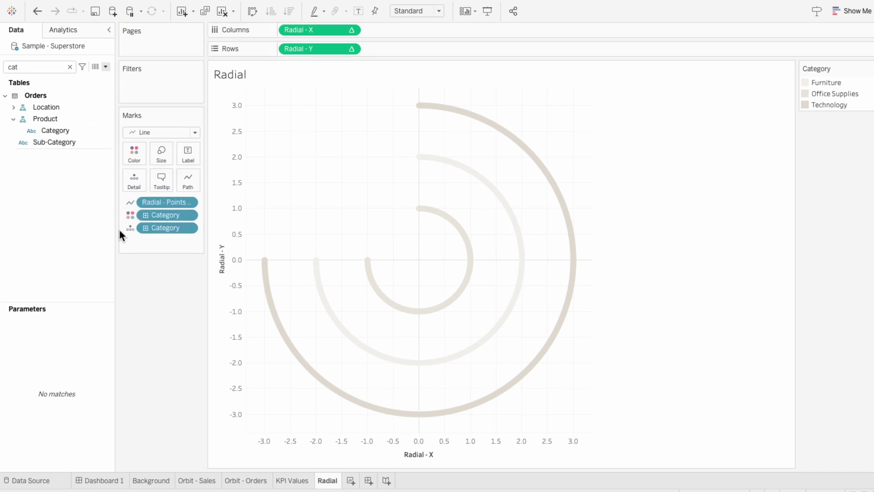
click(129, 229)
click(136, 252)
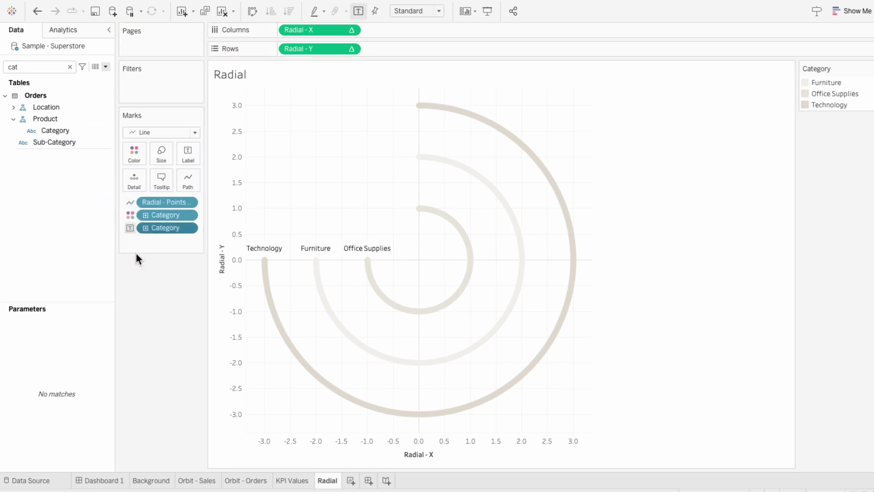
mouse_move(268, 257)
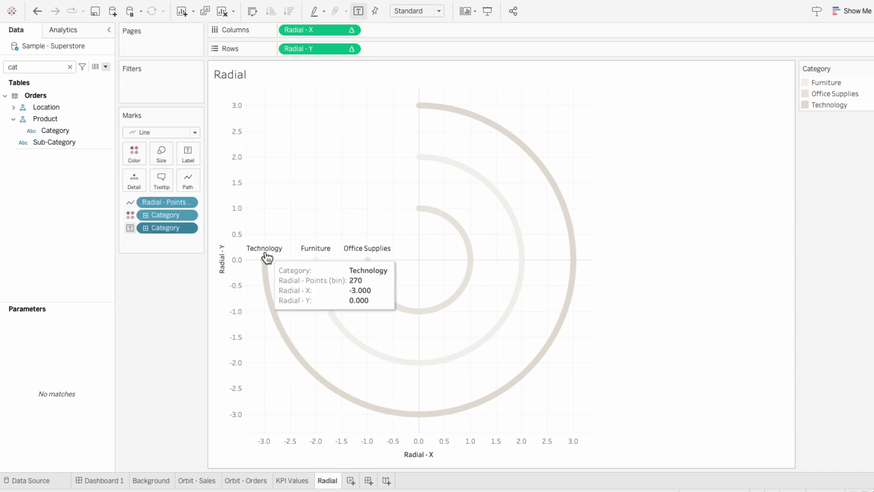
Create a new calculated field named 'Category - Abr.'.
click(108, 68)
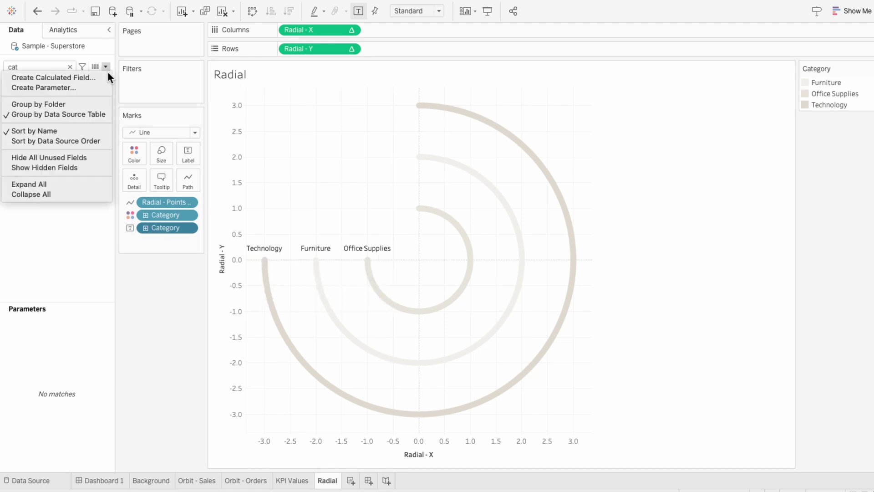
click(107, 74)
text(Catego)
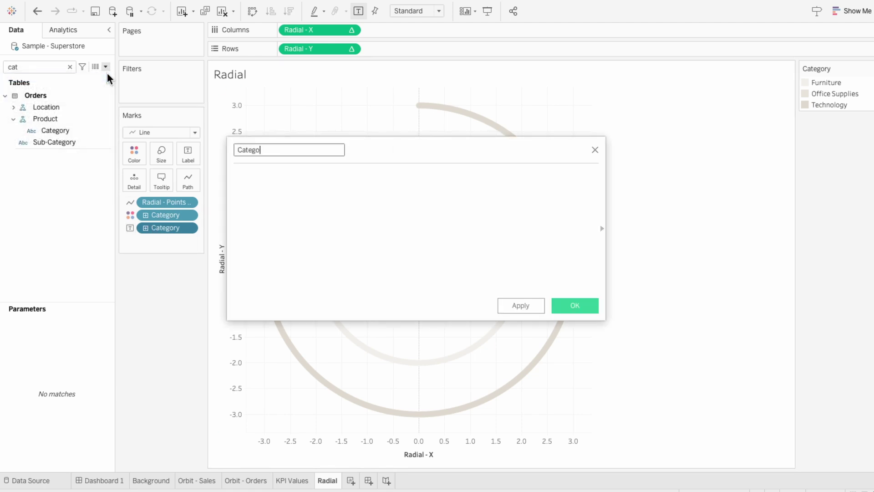
text(ry - Abr.)
key(Tab)
Enter an IF/ELSEIF formula mapping Furniture, Office Supplies, Technology to Furn, Sup, Tech, and save.
text(IF cate)
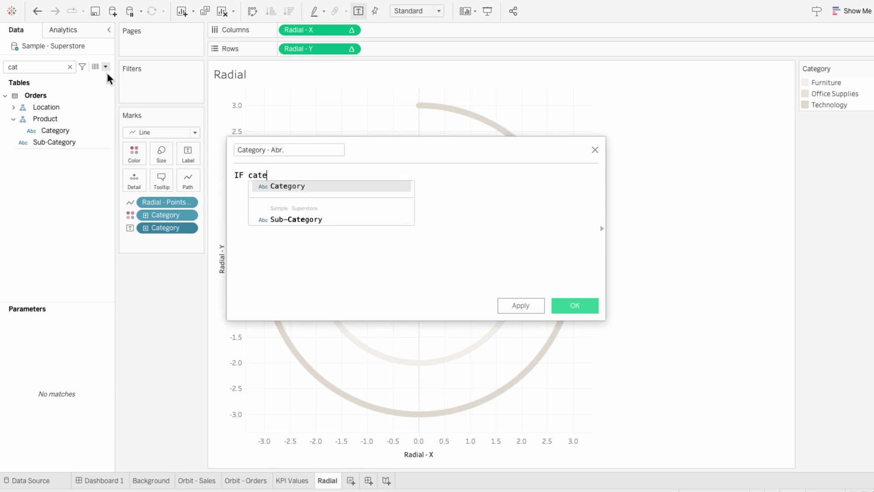
key(Return)
text(= "Fur)
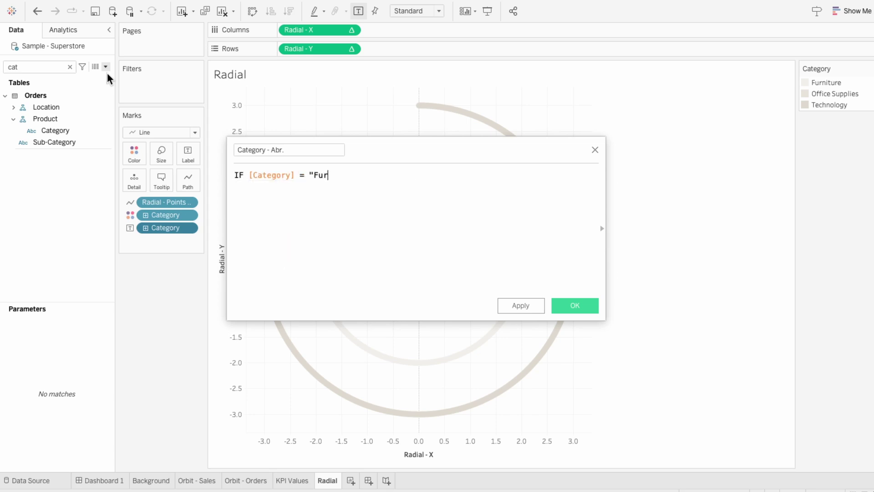
text(niture" THEN "Furn")
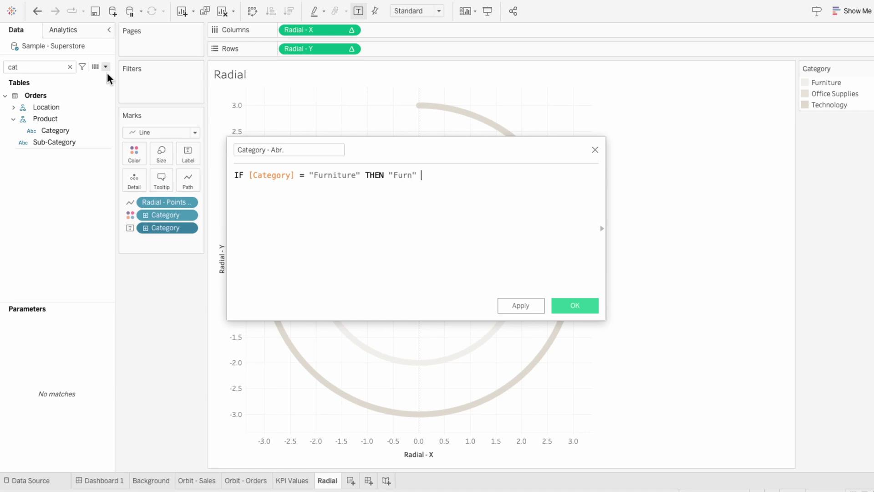
key(Return)
text(ELSEIF [Category] = ")
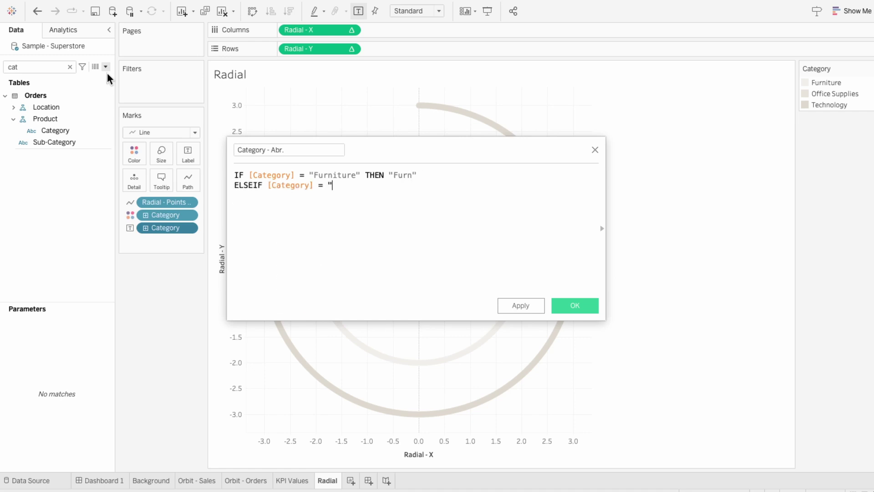
text(Office Supplies" THEN "S)
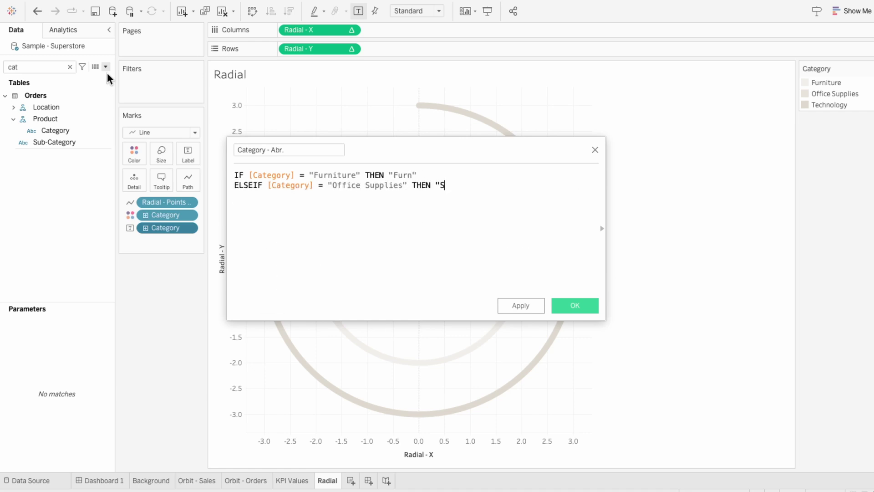
text(up")
key(Return)
text(ELSEIF [Category] = "T)
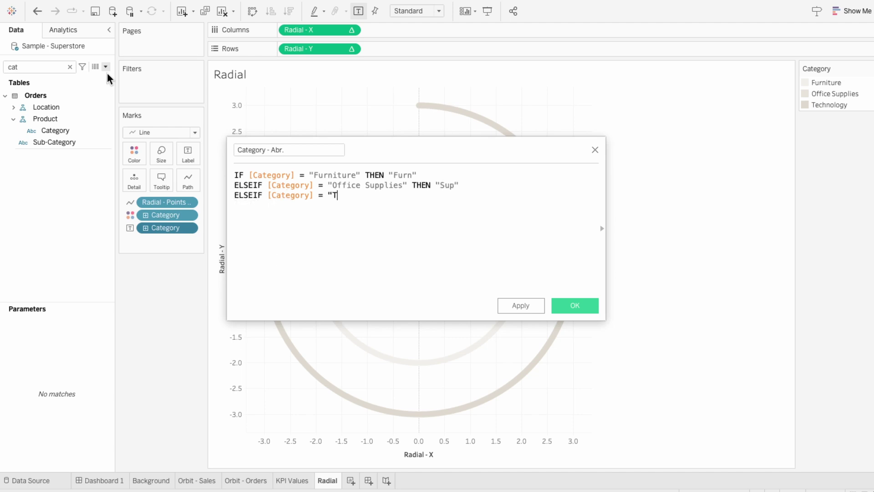
text(echnology" THEN "Tech" )
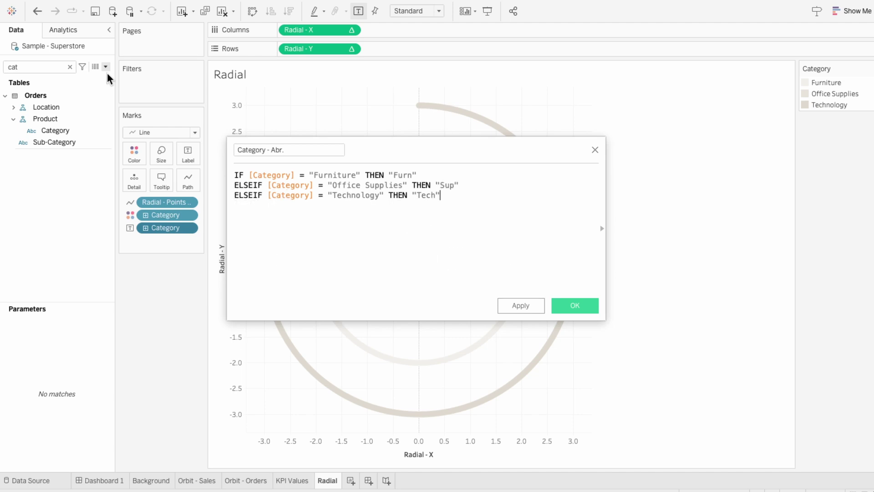
text(END)
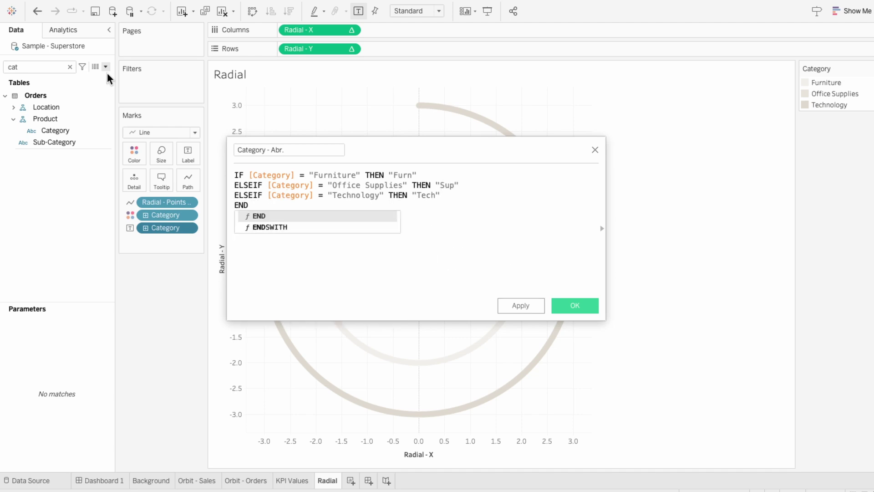
click(416, 244)
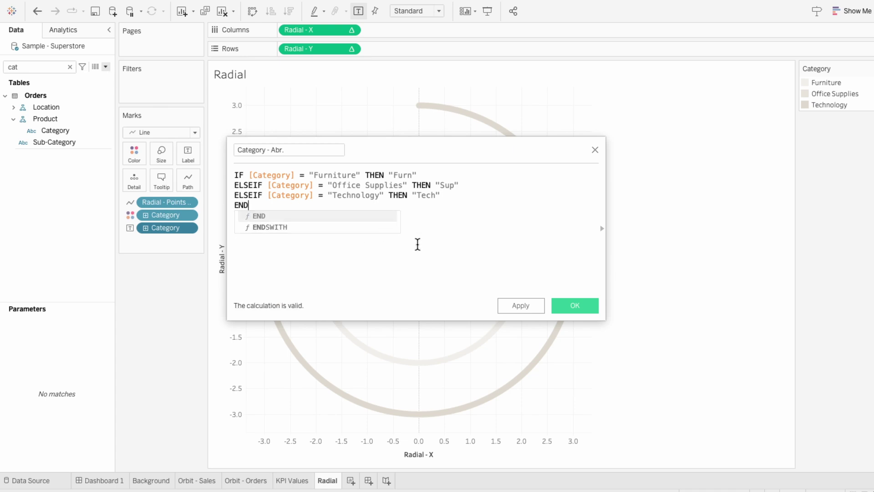
click(575, 305)
Colour the arcs by Category - Abr. and compute Radial - X by Category - Abr.
drag(80, 110, 172, 228)
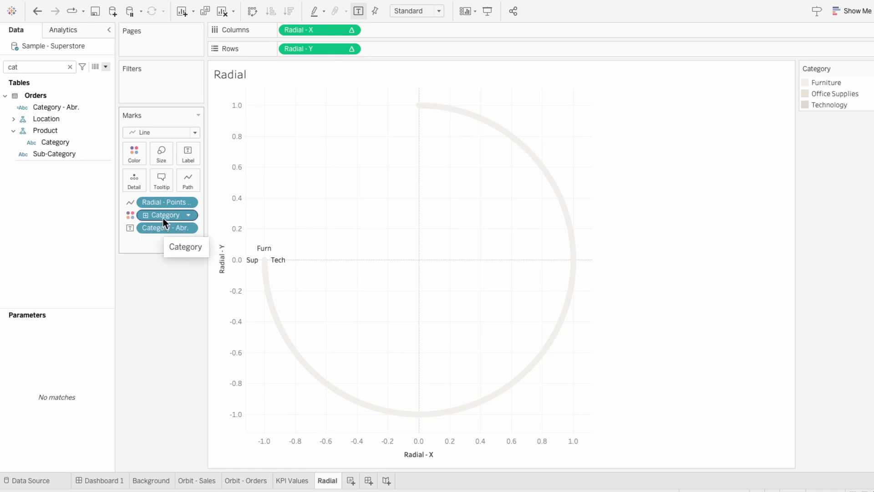
drag(56, 108, 176, 217)
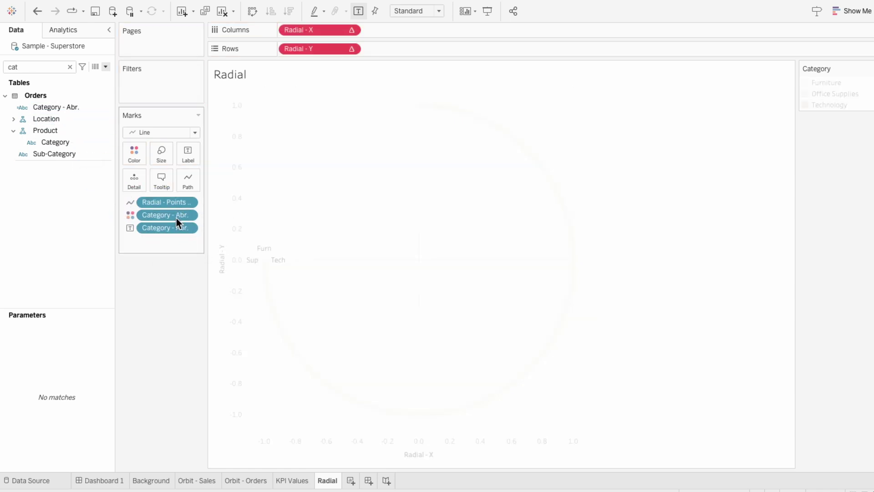
right_click(326, 32)
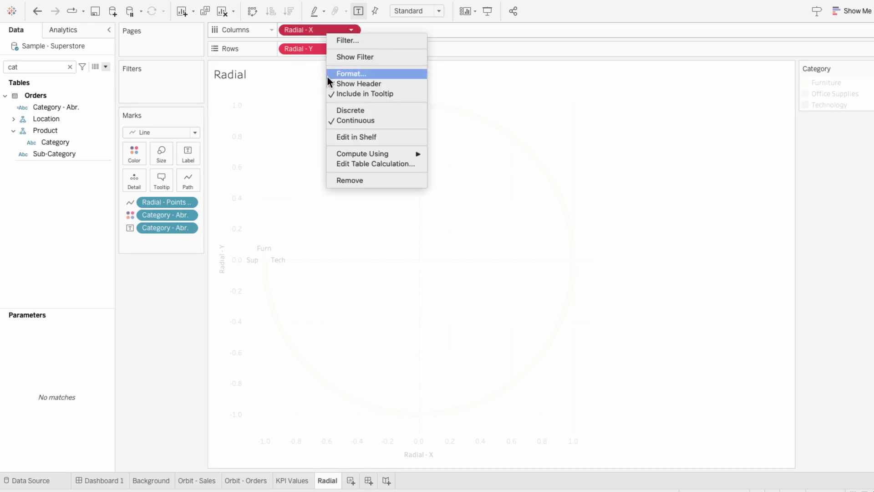
click(344, 162)
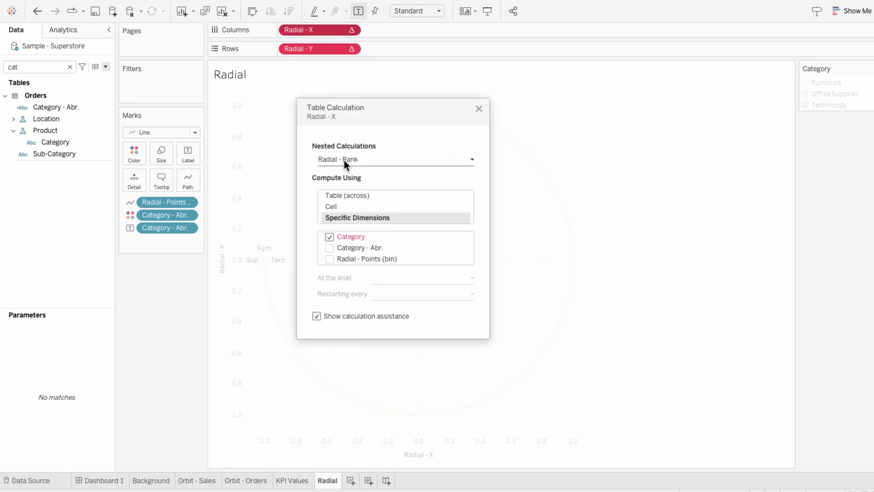
click(350, 236)
click(353, 236)
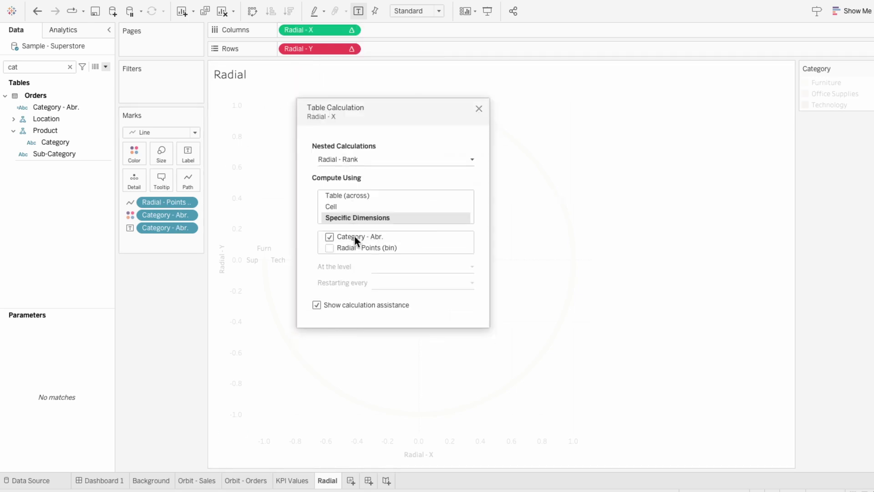
click(479, 111)
Compute the Radial - Y table calculation by Category - Abr. as well.
right_click(289, 47)
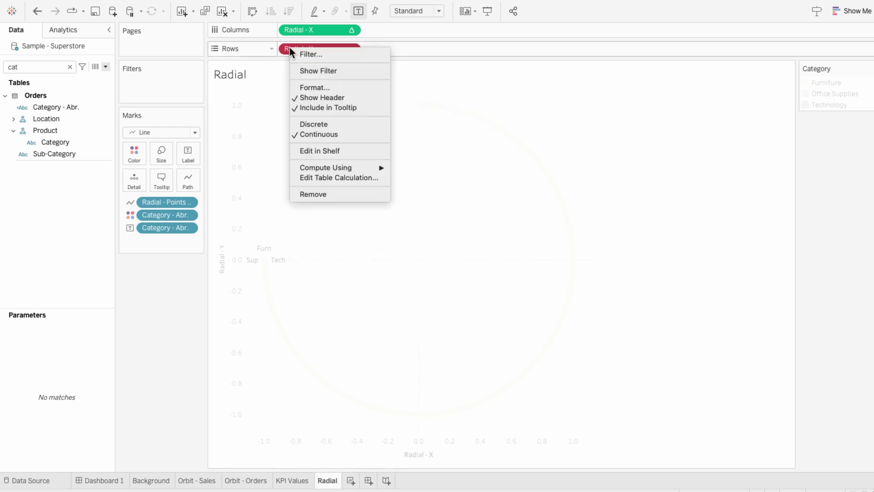
click(326, 177)
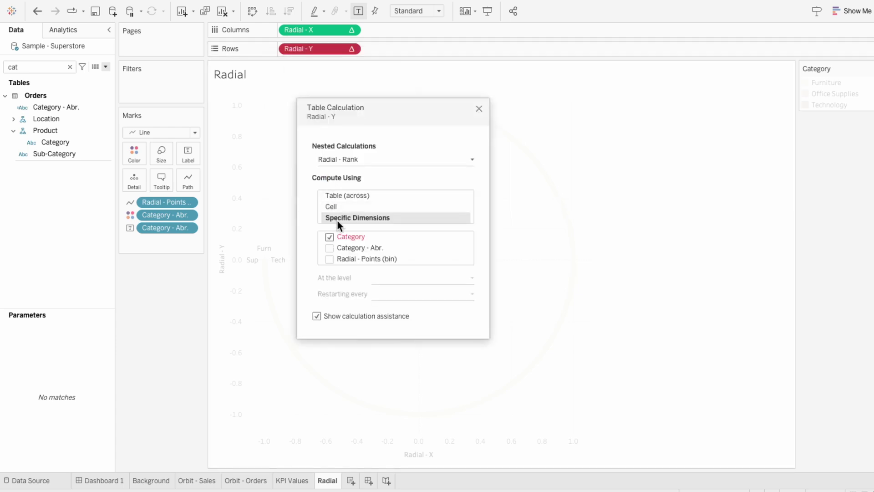
click(342, 233)
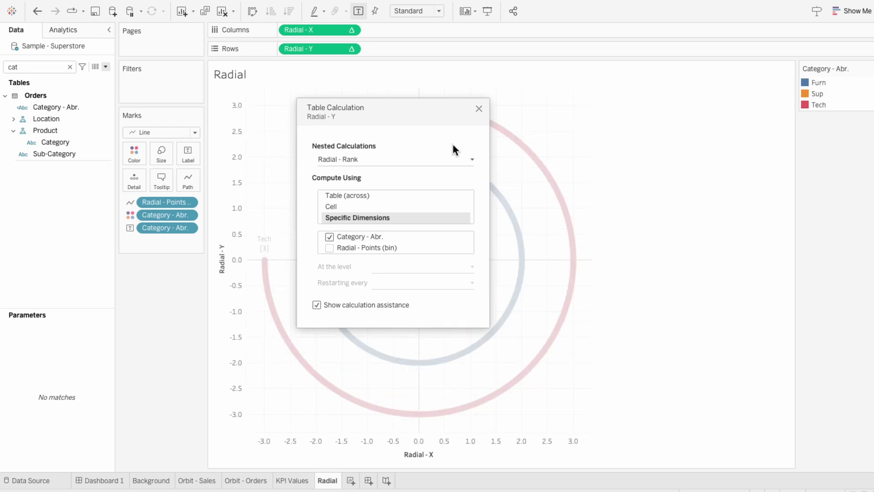
click(478, 110)
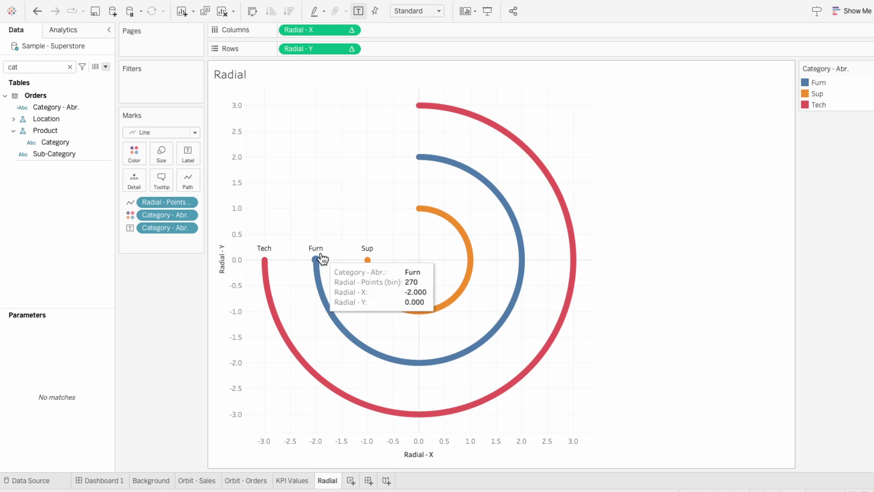
Set labels to Line Ends, showing only the start of each line.
mouse_move(416, 164)
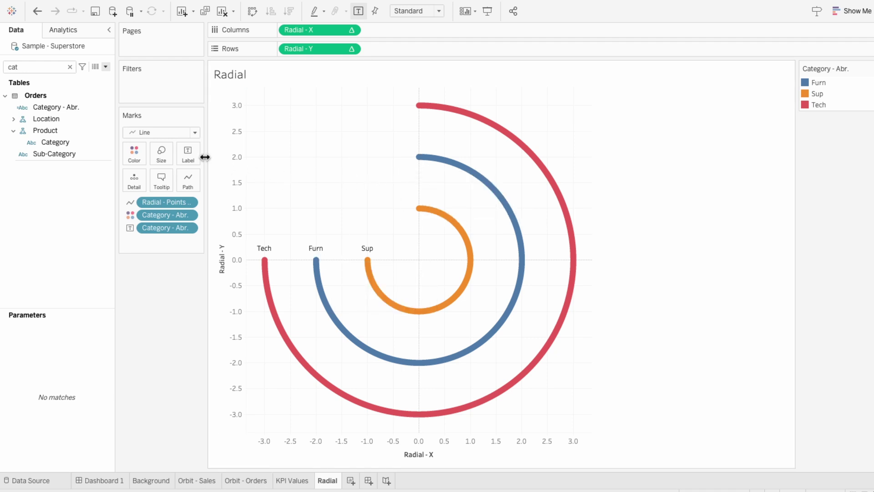
click(188, 156)
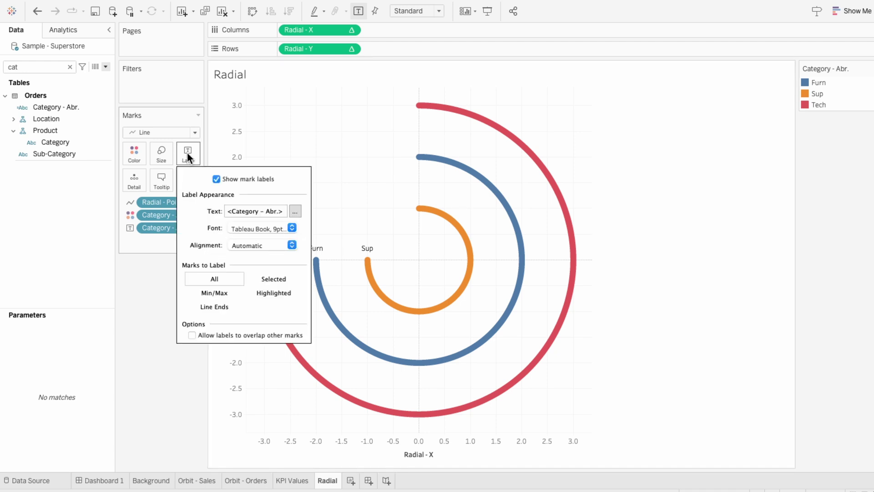
click(220, 308)
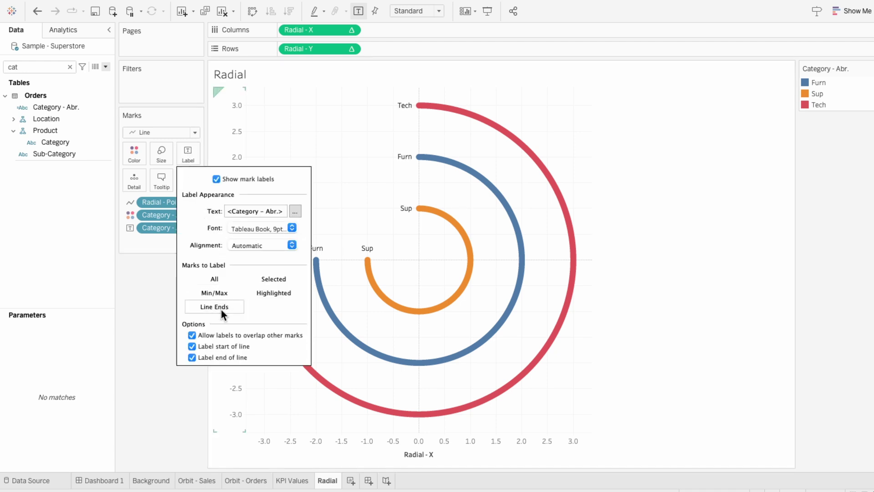
click(212, 345)
click(212, 346)
click(212, 356)
Align the labels middle vertically and left horizontally.
click(245, 245)
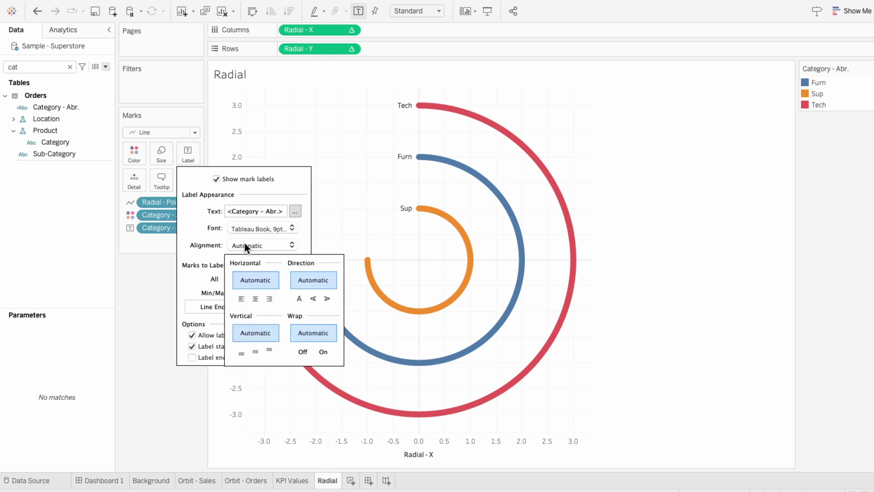
click(255, 345)
click(245, 301)
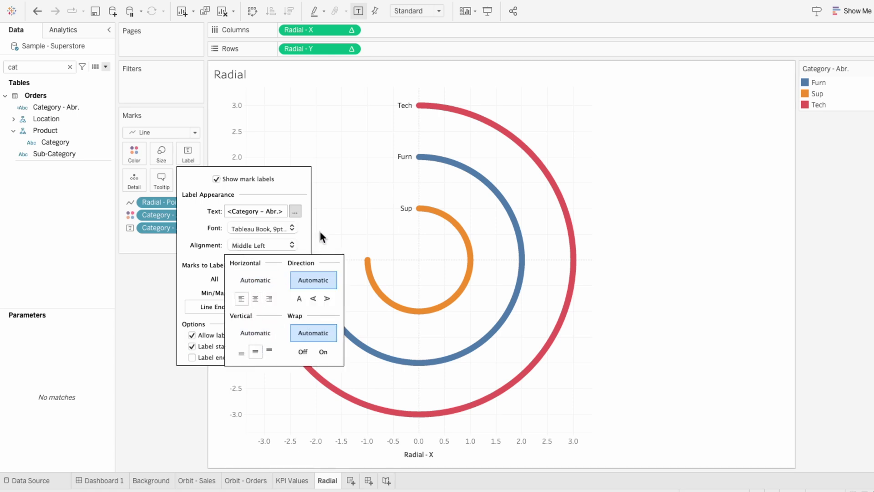
Make the arc labels bold, size 10, with font colour matching the mark colour.
click(265, 230)
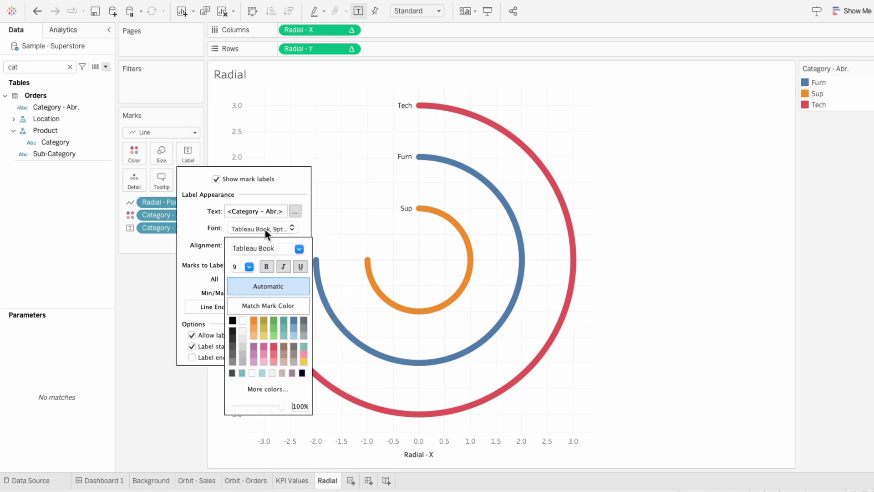
click(245, 302)
click(249, 267)
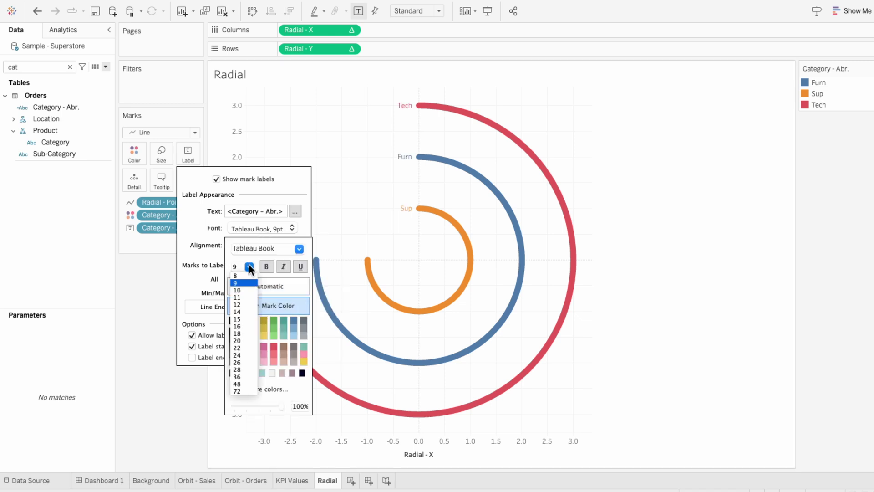
click(247, 288)
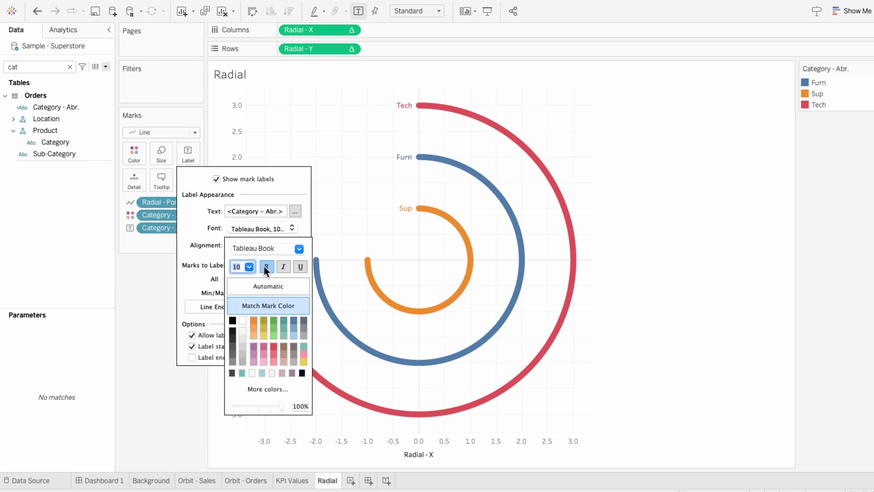
click(266, 268)
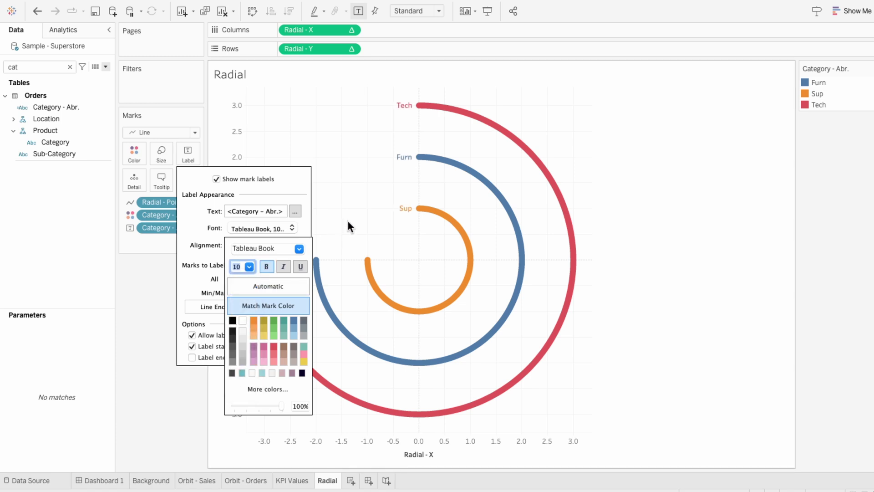
click(348, 223)
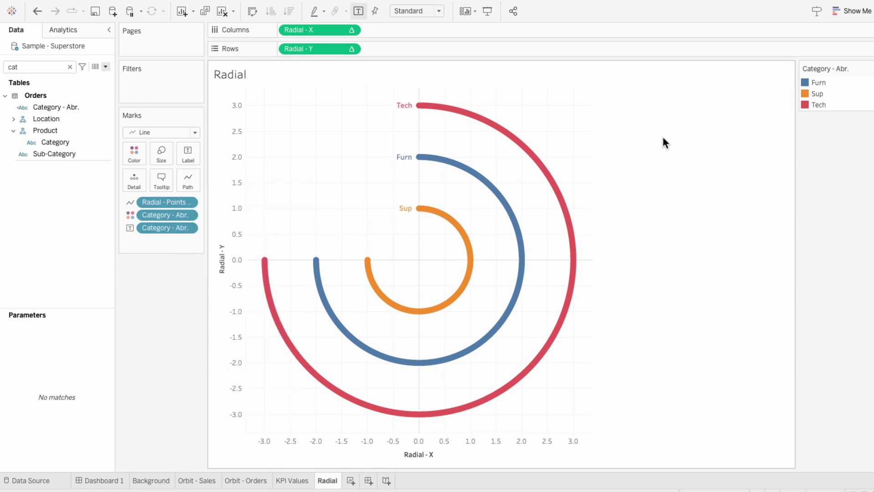
double_click(807, 83)
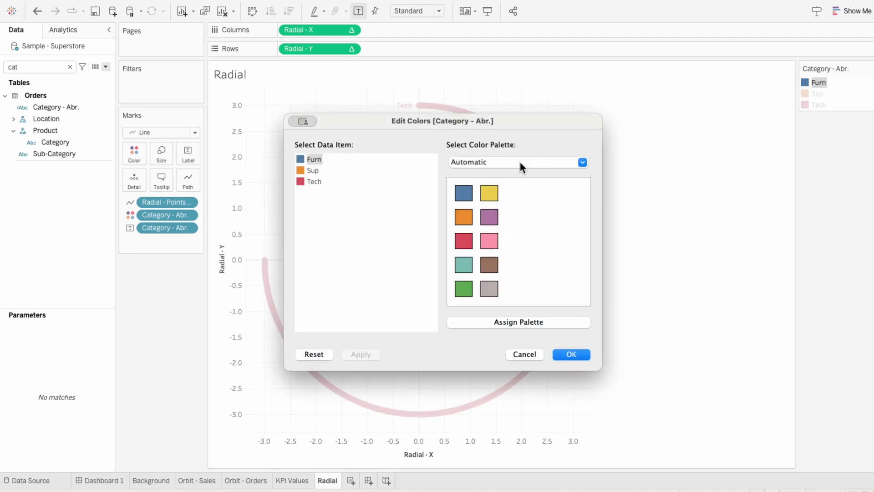
Give Furn light grey, Sup a light shade and Tech a darker grey from the UI palette.
click(520, 162)
click(491, 410)
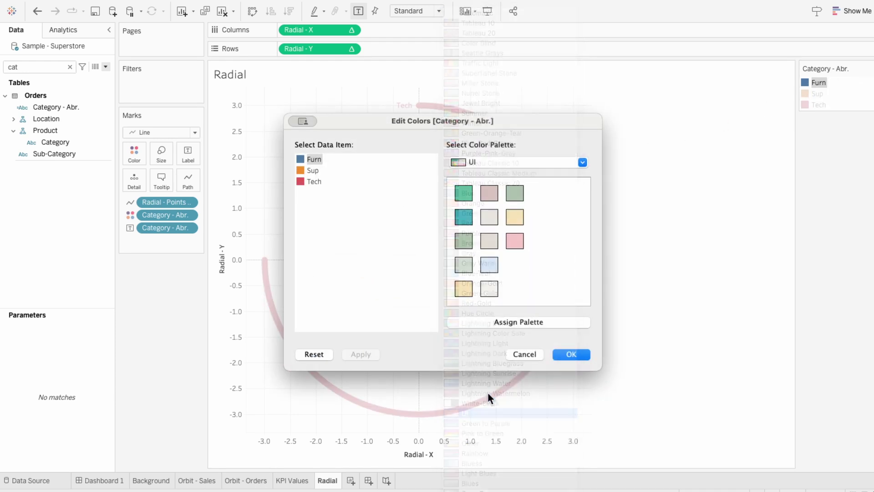
click(494, 293)
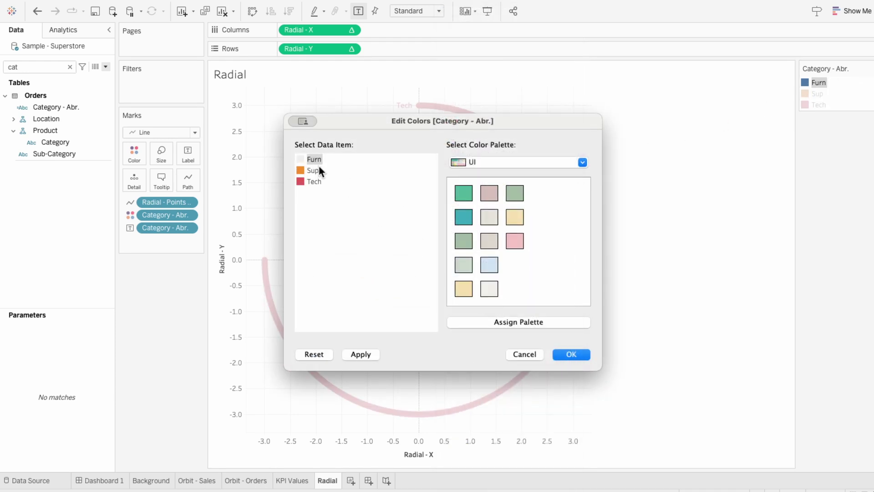
click(489, 220)
click(314, 181)
click(489, 241)
click(571, 354)
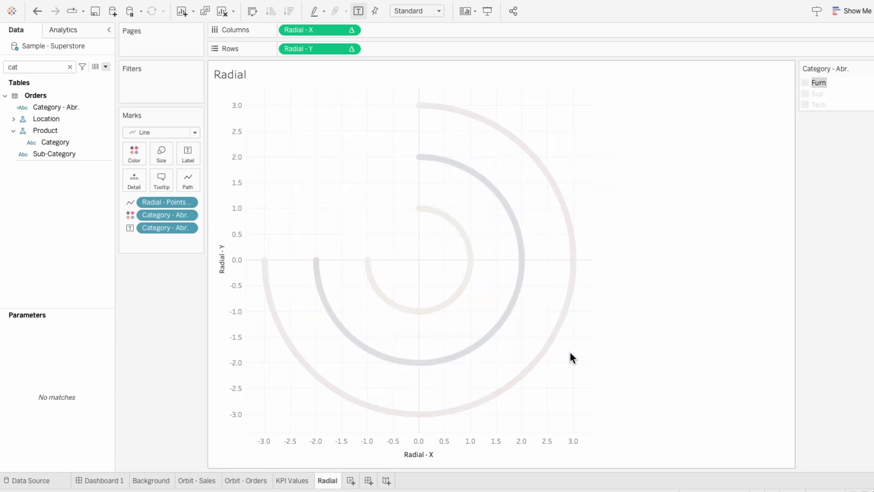
mouse_move(408, 215)
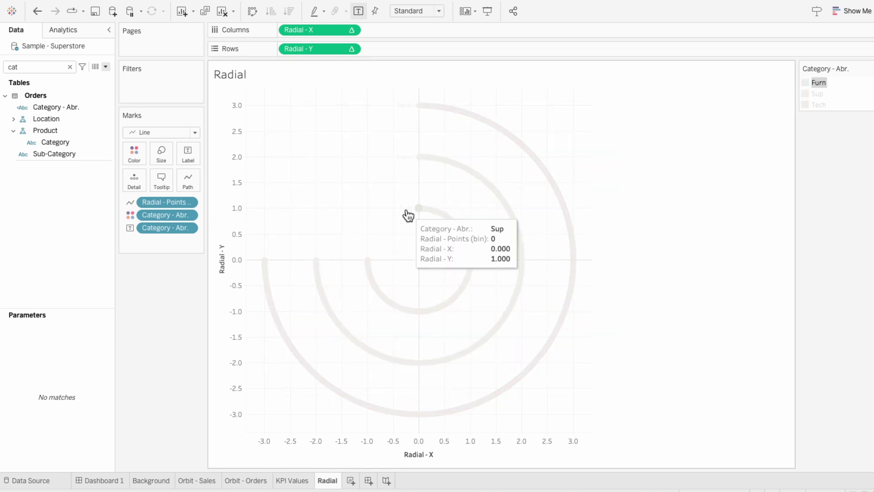
Find Radial - LOD by searching 'rad' and add it to the Marks card as a Label.
click(71, 70)
text(rad)
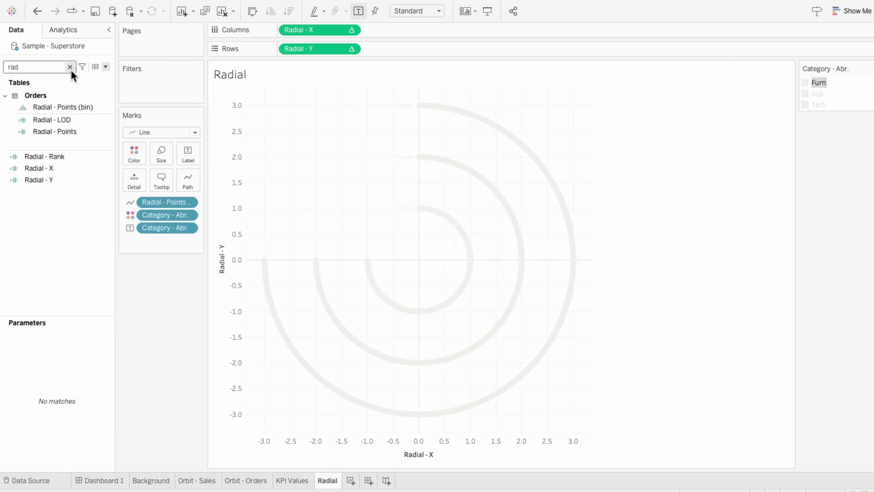
click(66, 121)
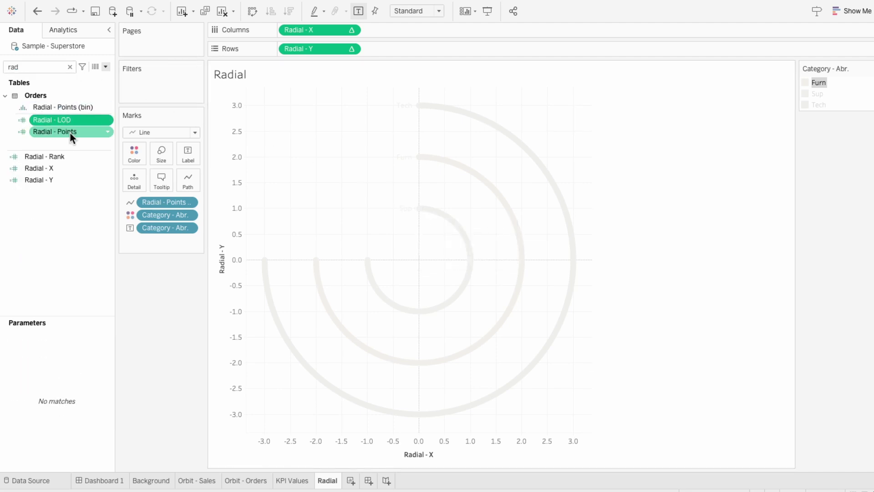
drag(70, 132, 176, 241)
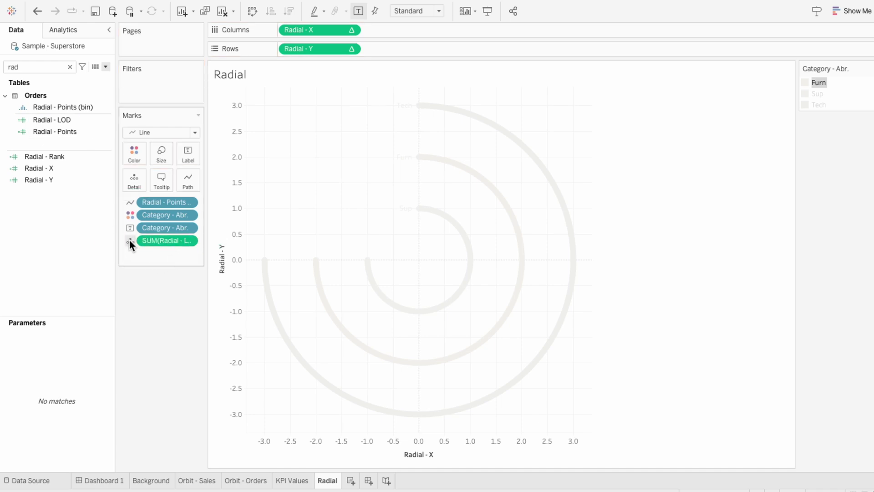
click(130, 241)
click(142, 264)
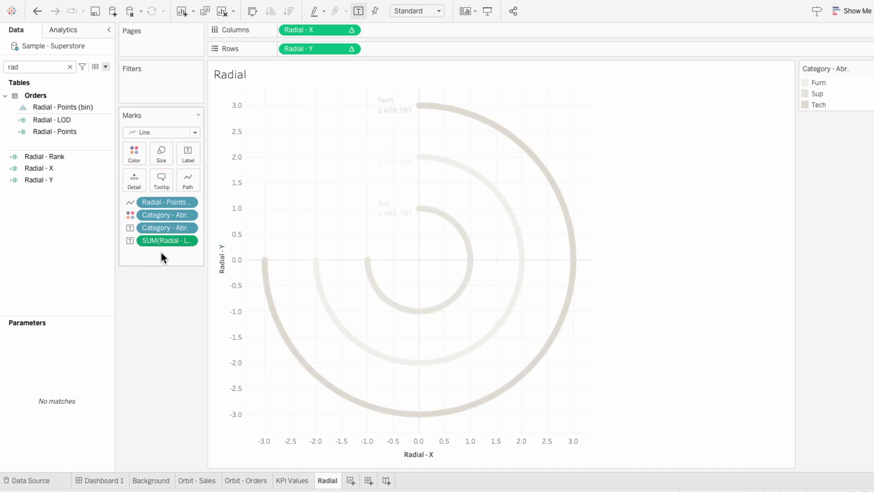
Apply the Percent of Total quick table calculation to Radial - LOD.
right_click(167, 241)
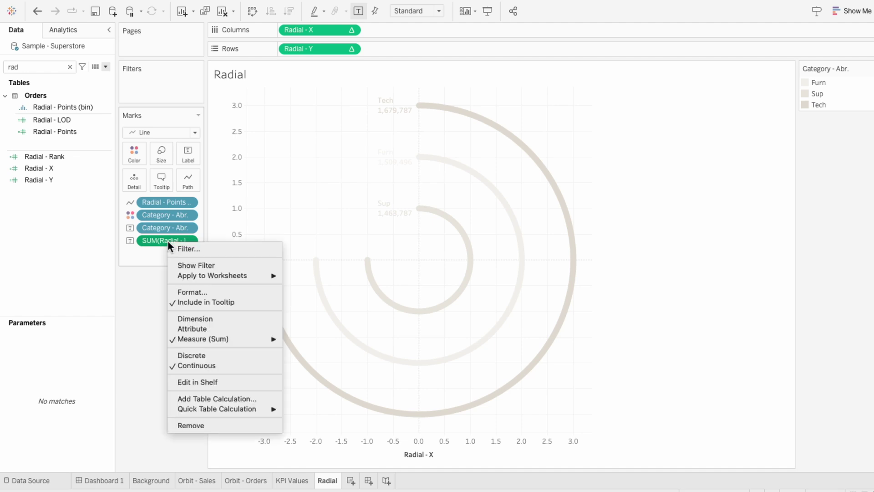
mouse_move(201, 408)
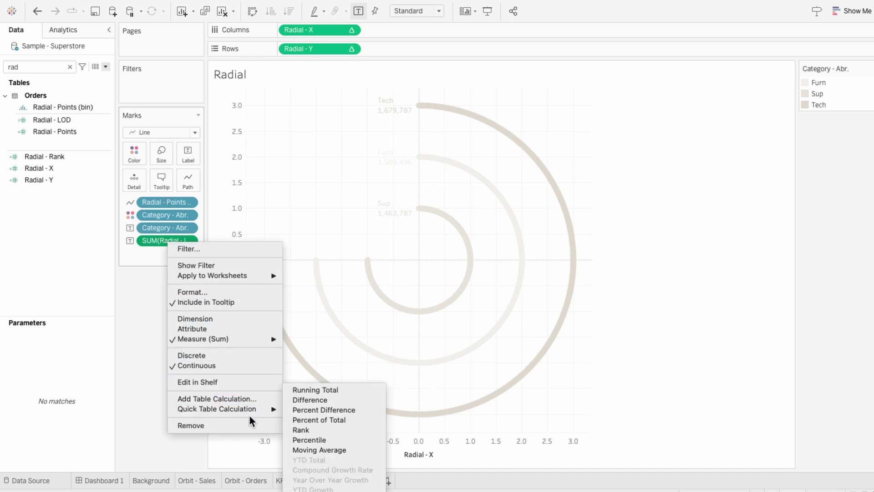
click(308, 419)
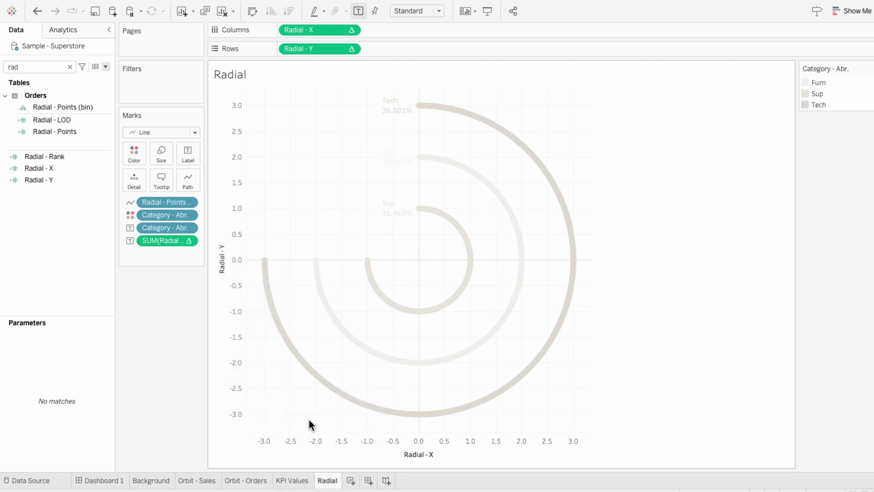
Format the percent labels as Percentage with 0 decimal places.
right_click(161, 242)
click(179, 282)
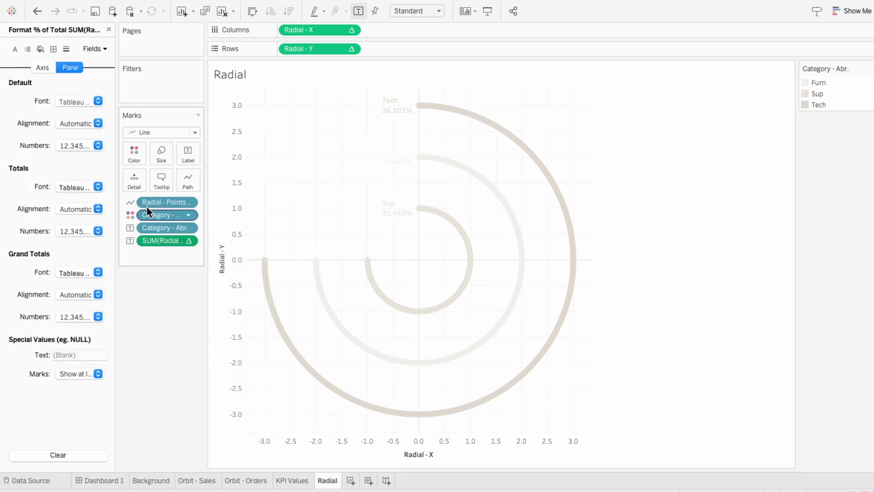
click(85, 147)
click(89, 222)
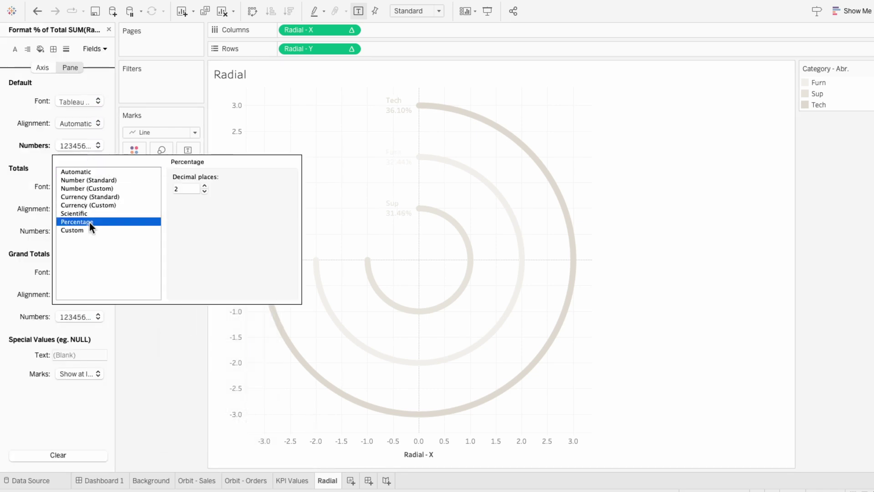
click(203, 191)
click(204, 191)
click(187, 329)
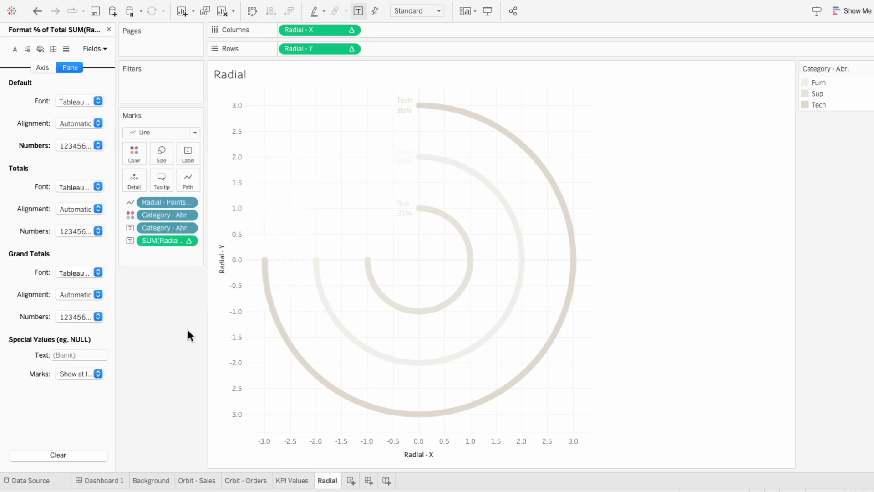
Edit the label text to show category then percentage on one line, like 'Tech: 36%'.
click(189, 160)
click(295, 211)
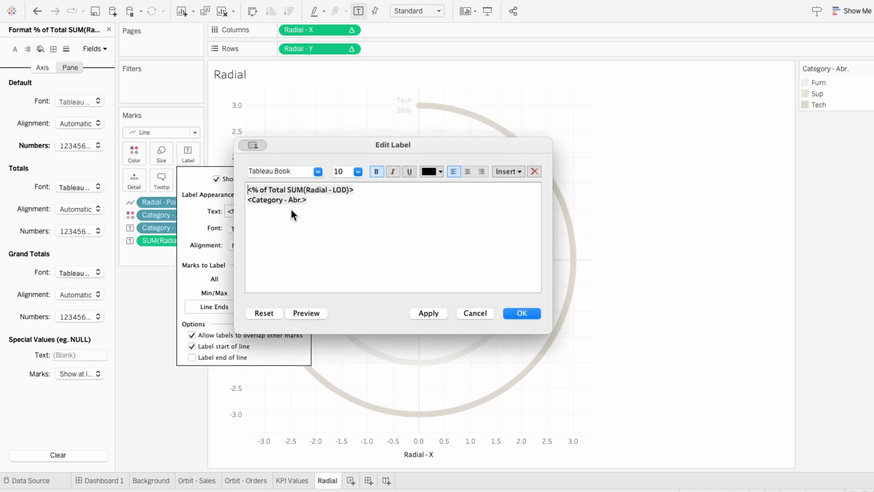
triple_click(248, 201)
key(super+x)
click(248, 190)
key(super+v)
text(:)
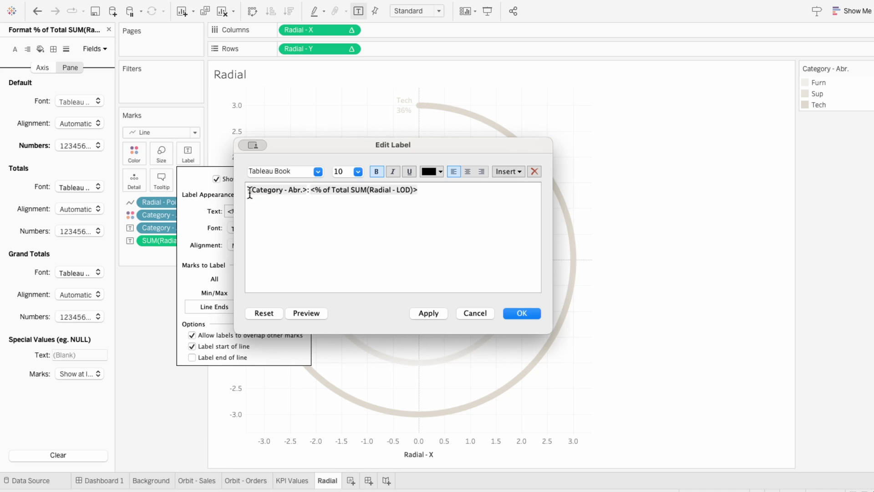
click(522, 313)
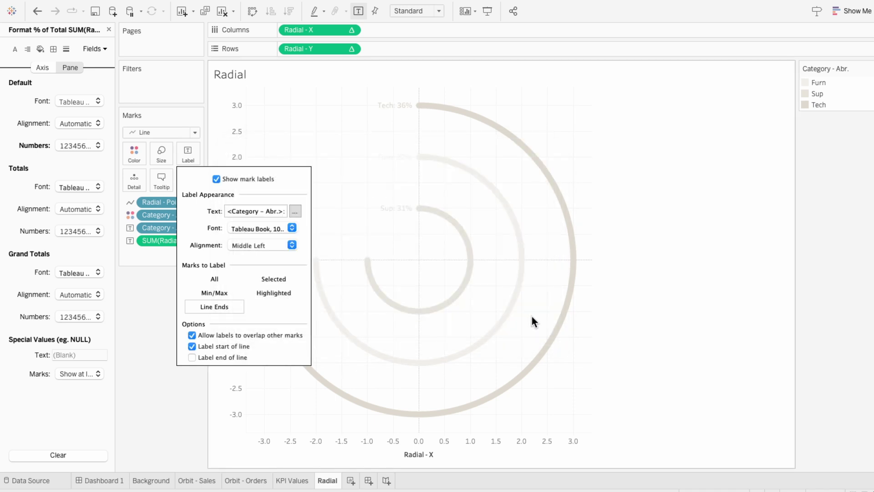
click(531, 316)
Hide the Radial - X and Radial - Y axis headers.
right_click(472, 444)
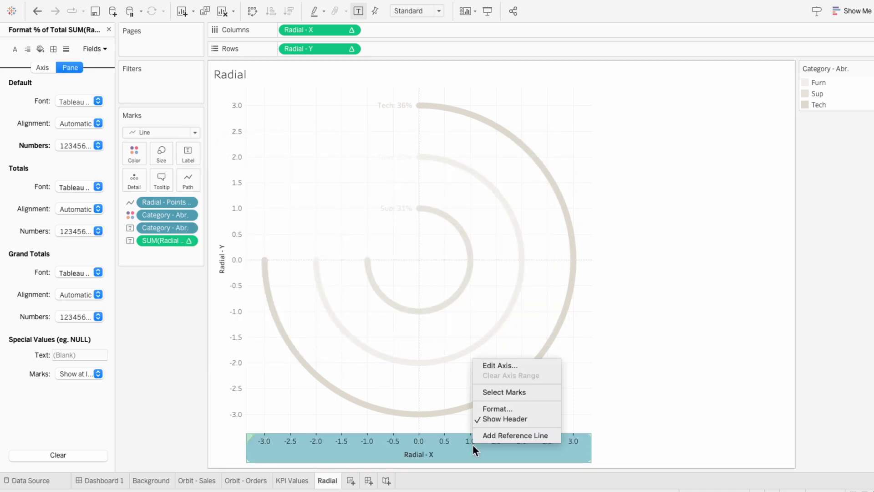
click(483, 417)
right_click(233, 313)
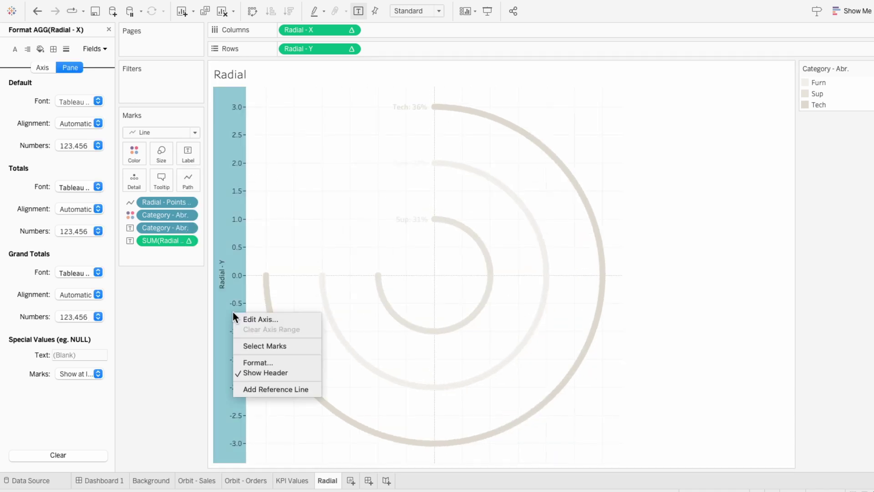
click(252, 372)
Set the worksheet's grid lines, zero lines and axis rulers to None.
right_click(290, 231)
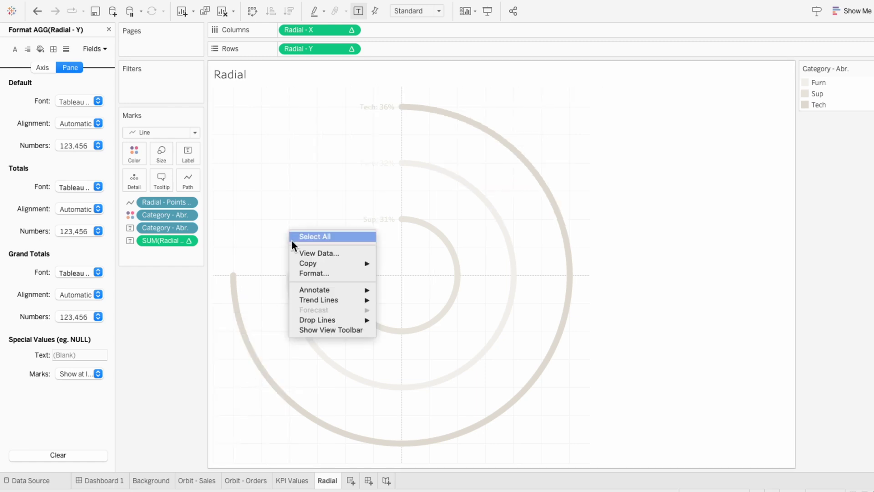
click(302, 270)
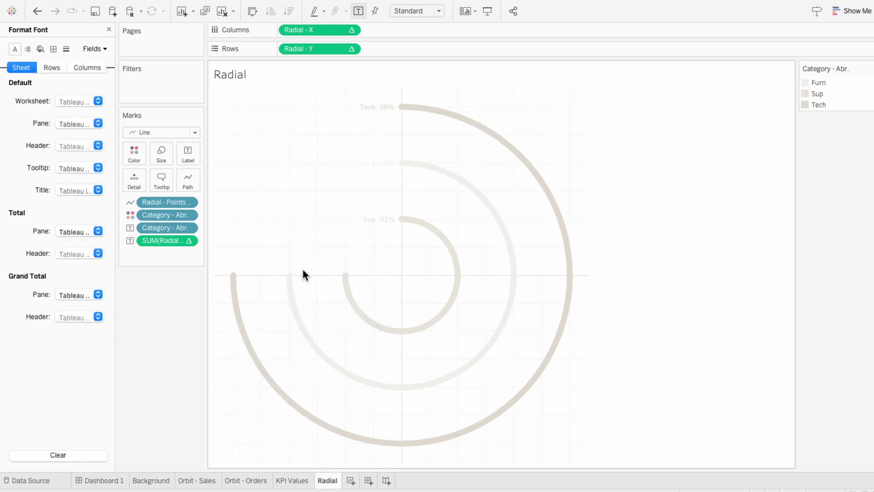
click(36, 47)
click(77, 100)
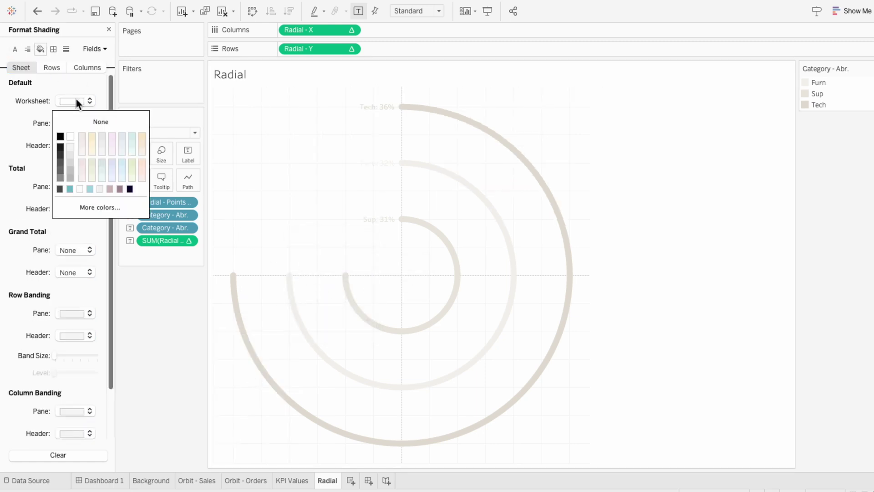
click(65, 52)
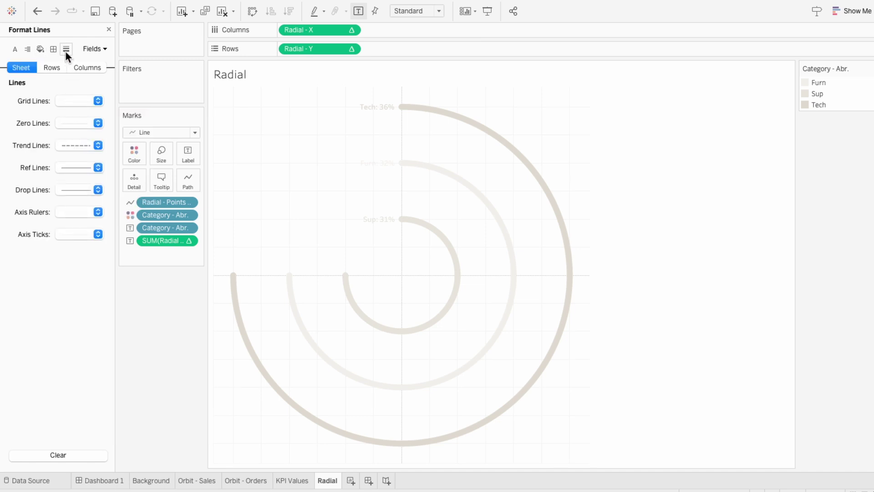
click(75, 101)
click(75, 120)
click(69, 123)
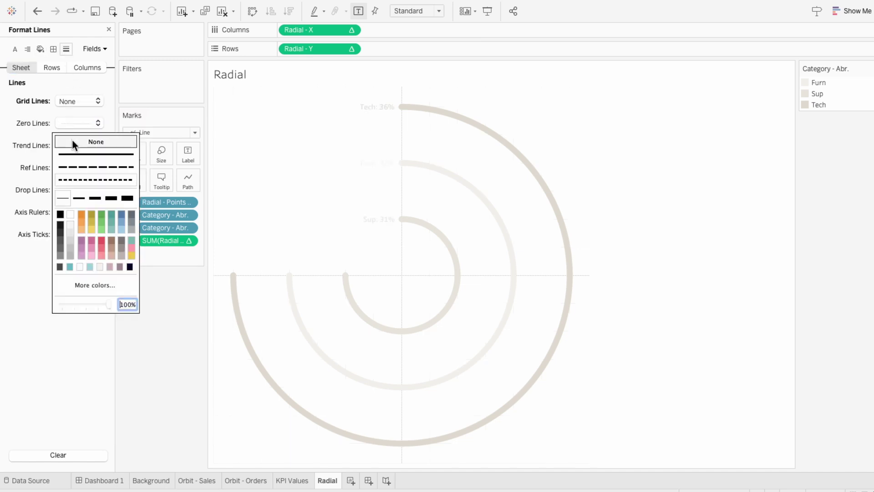
click(27, 136)
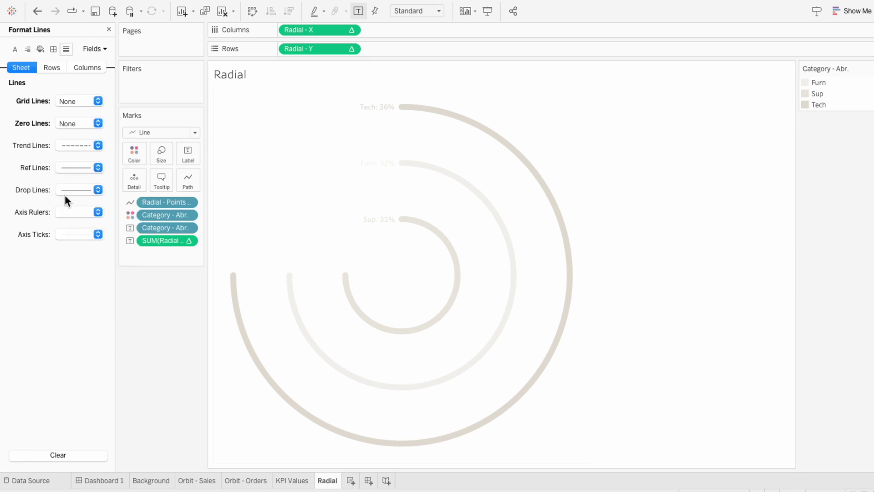
click(67, 212)
click(70, 231)
click(107, 28)
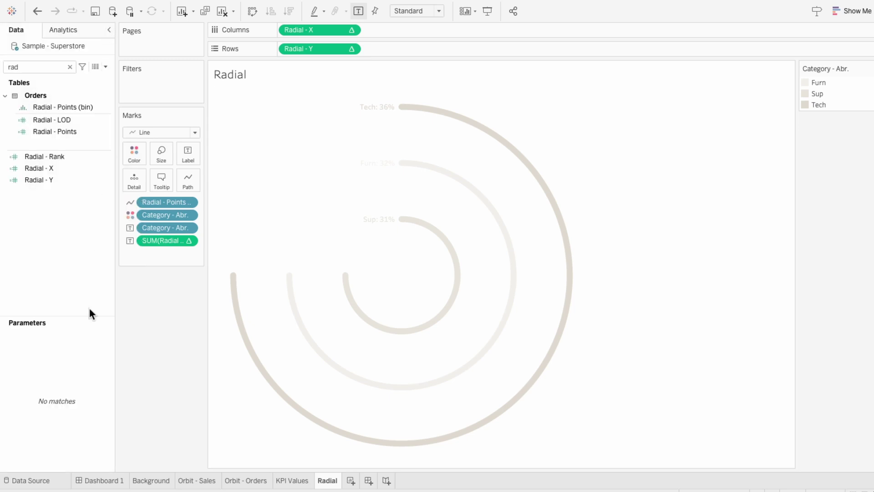
Place the Radial sheet as a floating object on Dashboard 1 with its title hidden.
click(101, 480)
drag(25, 203, 405, 97)
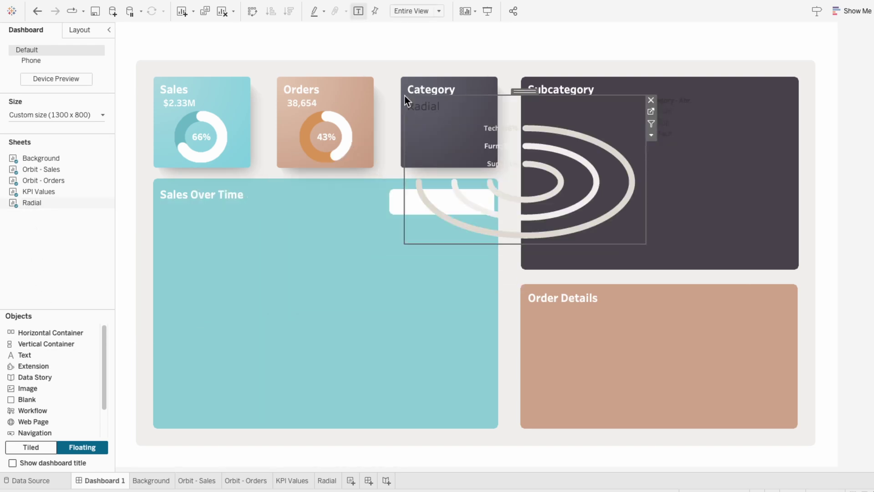
right_click(432, 108)
click(453, 135)
Remove the category colour legend and resize the radial chart to fit the Category card.
click(706, 102)
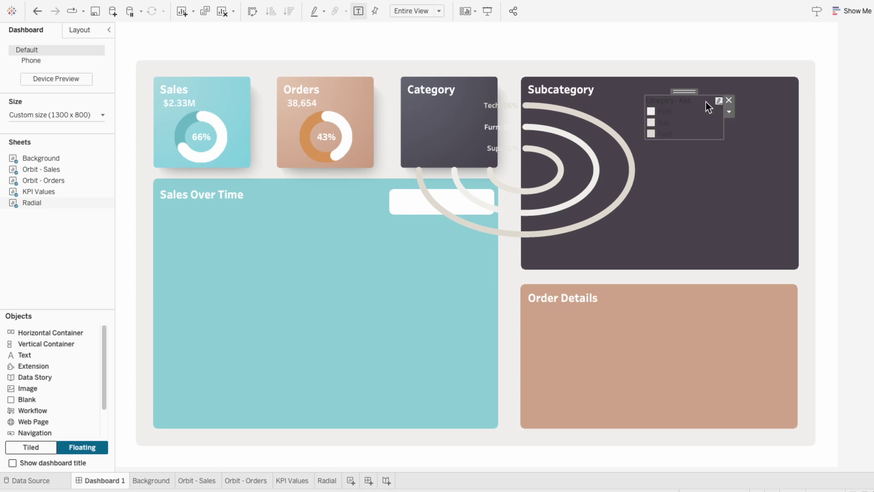
click(728, 100)
click(520, 189)
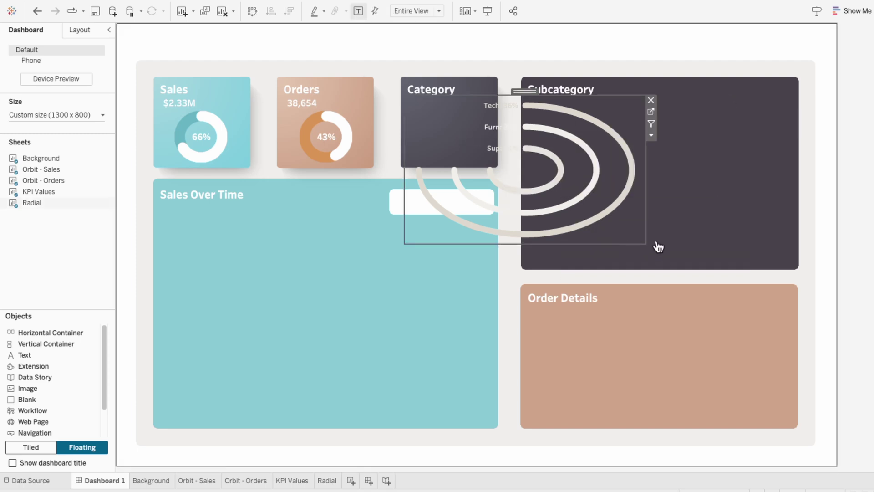
drag(648, 246, 497, 170)
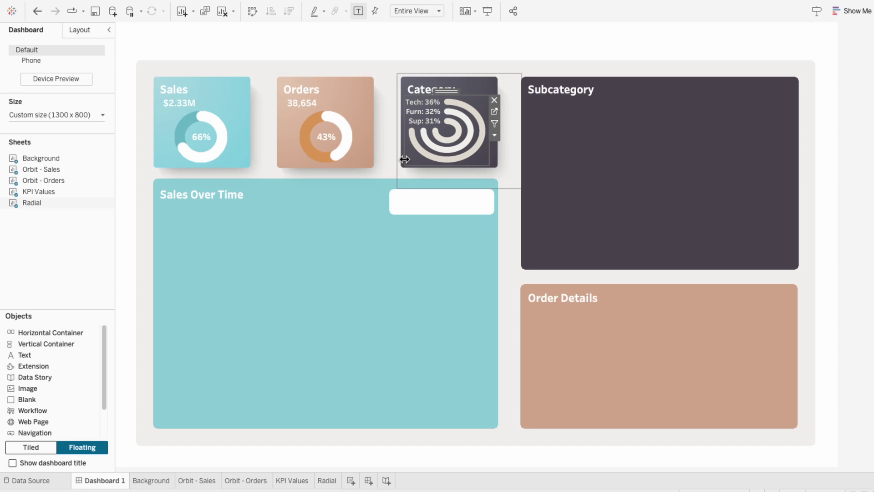
mouse_move(402, 160)
mouse_down()
mouse_move(419, 165)
mouse_move(414, 158)
mouse_up()
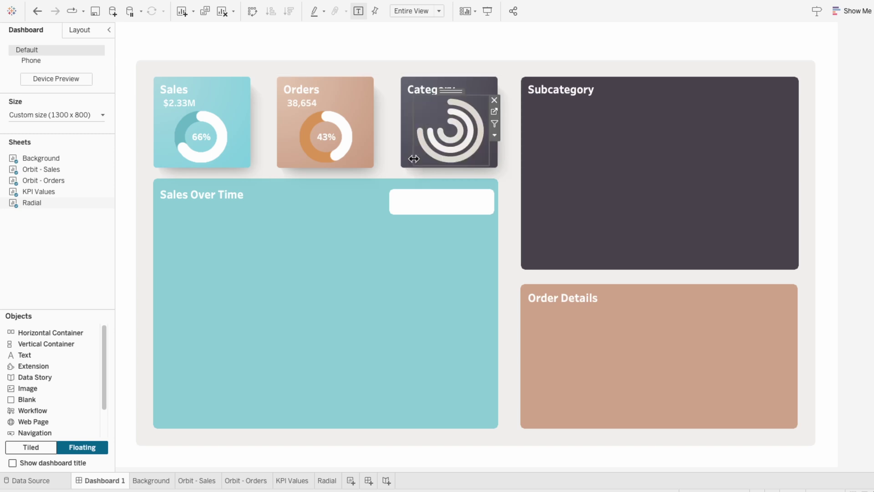
mouse_move(444, 108)
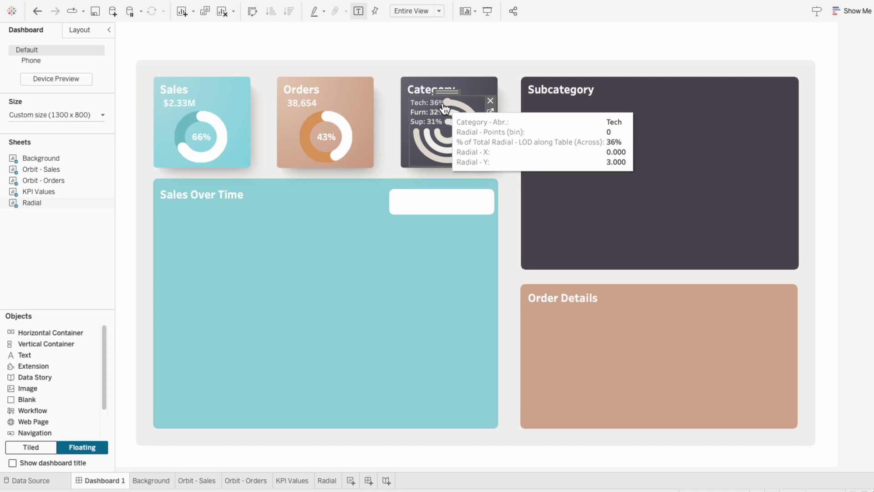
On the Radial sheet, set the category percent labels to Tableau Bold at size 9.
click(329, 480)
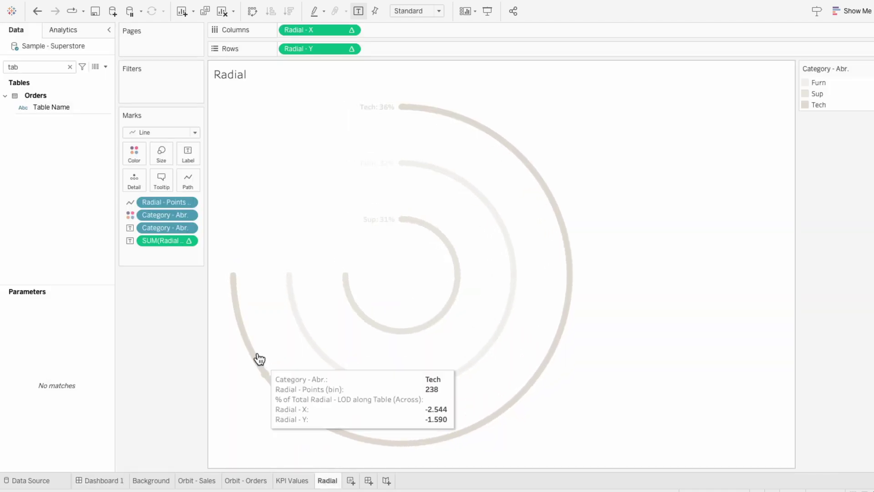
click(165, 155)
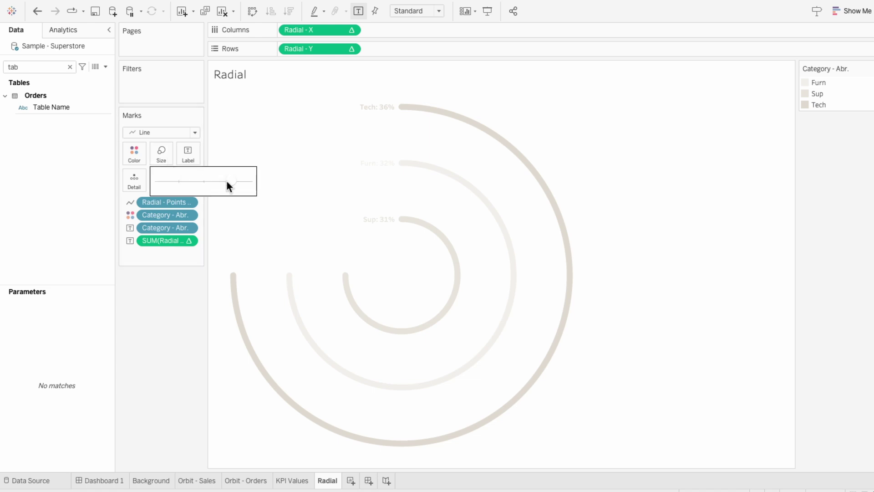
click(189, 159)
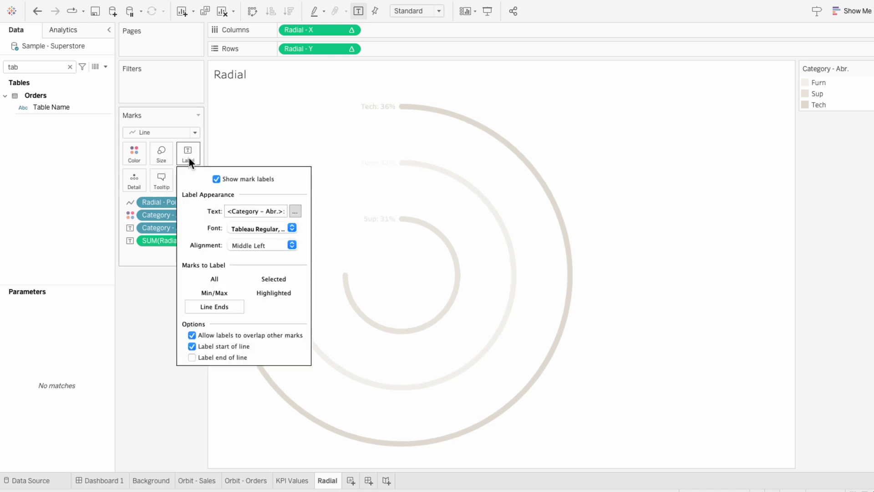
click(233, 228)
click(248, 266)
click(245, 280)
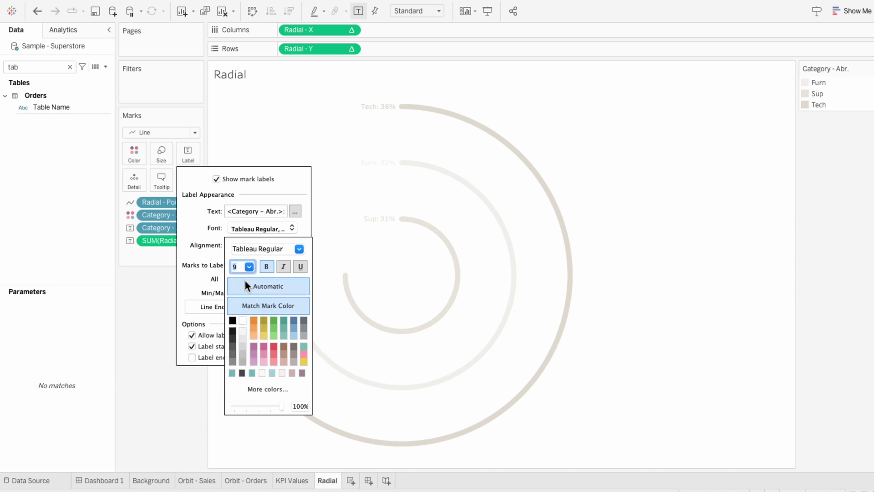
click(298, 250)
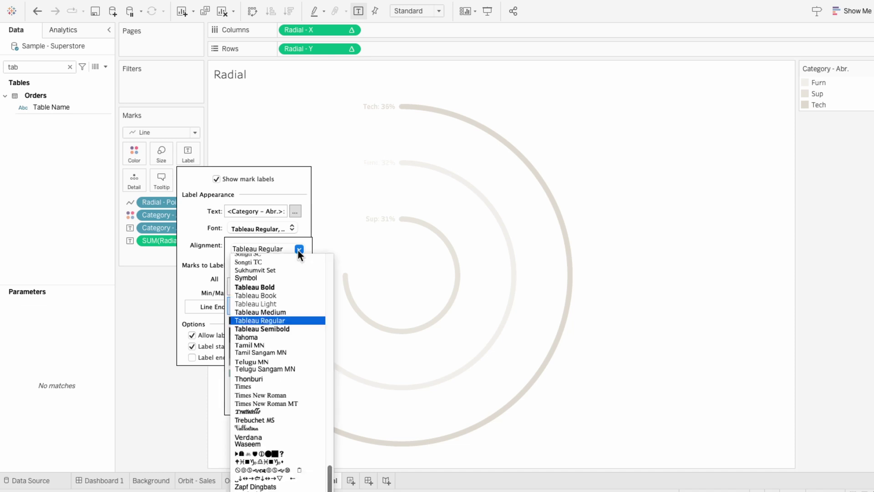
click(293, 288)
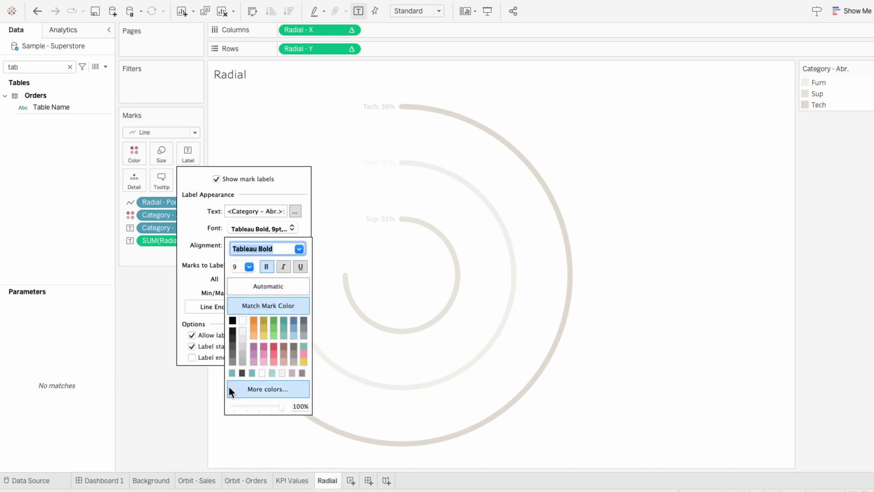
click(101, 481)
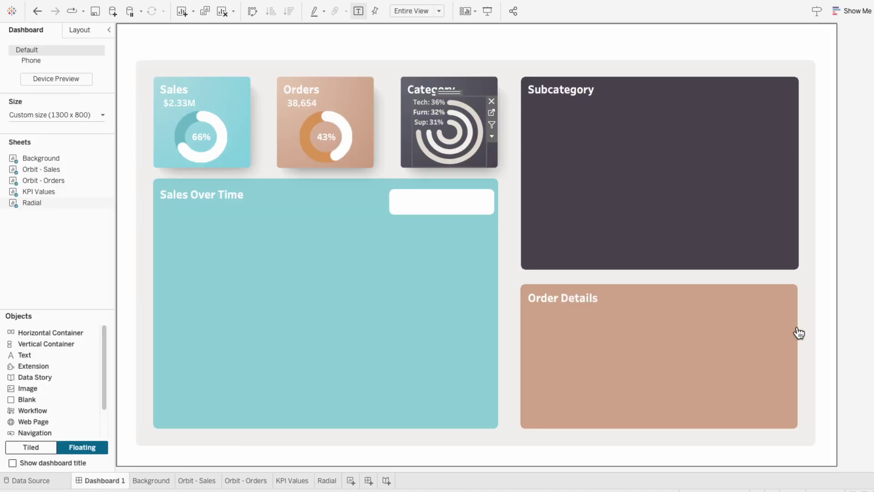
click(852, 341)
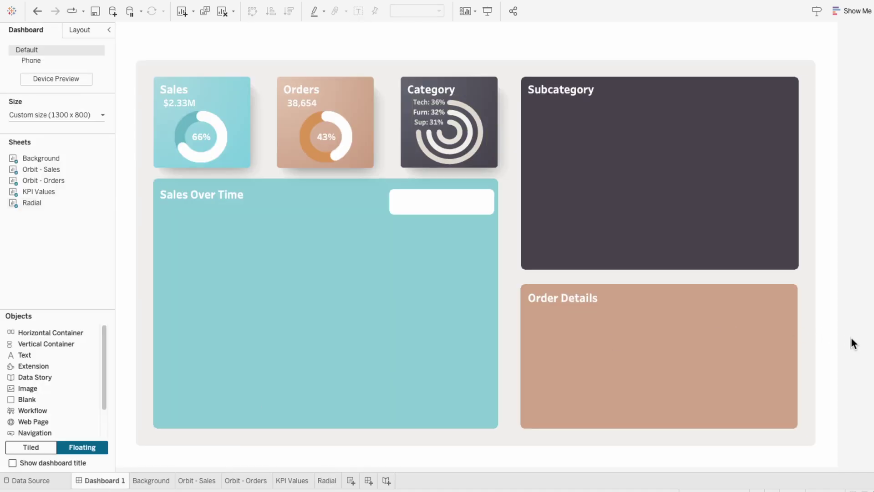